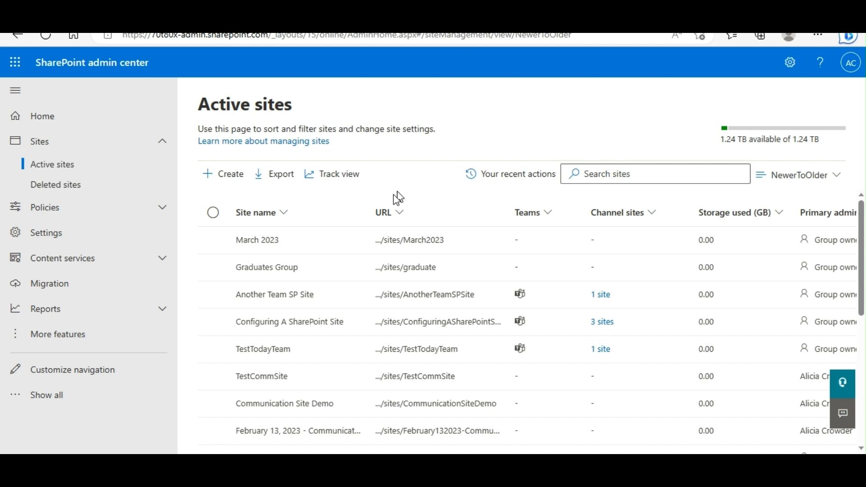
Step: Open Another Team SP Site from the active sites list and view its site contents
left_click(406, 240)
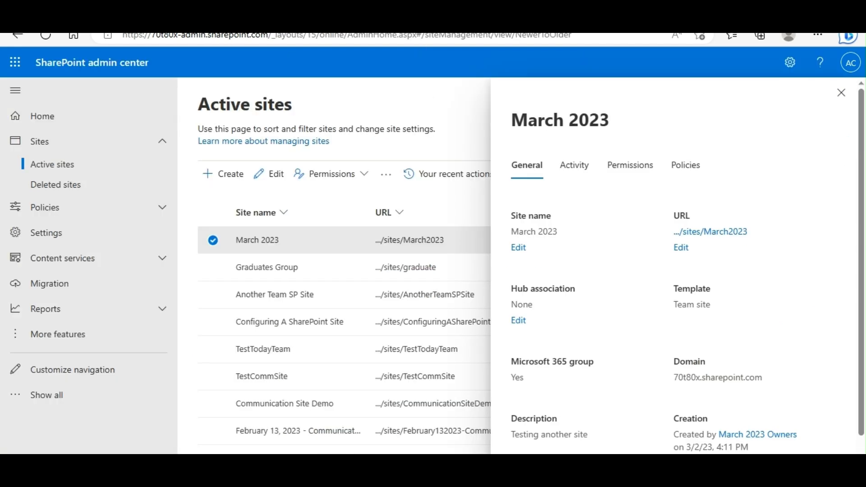
left_click(404, 300)
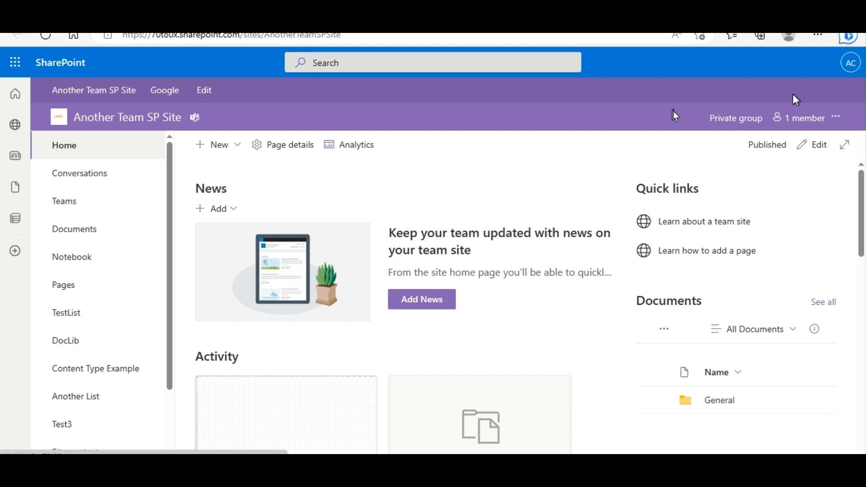
left_click(789, 63)
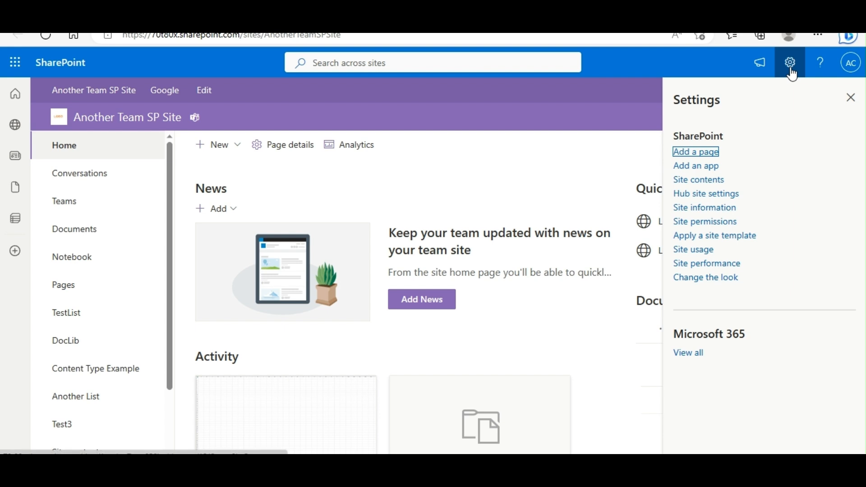
left_click(705, 181)
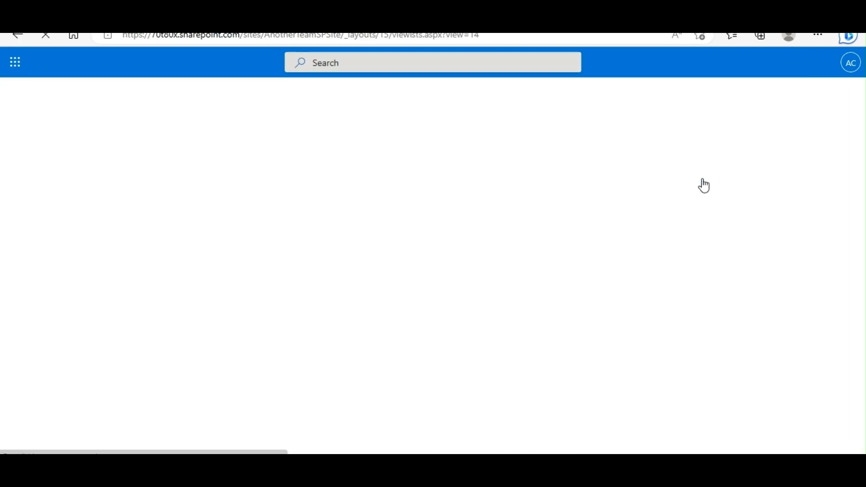
scroll(499, 276, "down", 3)
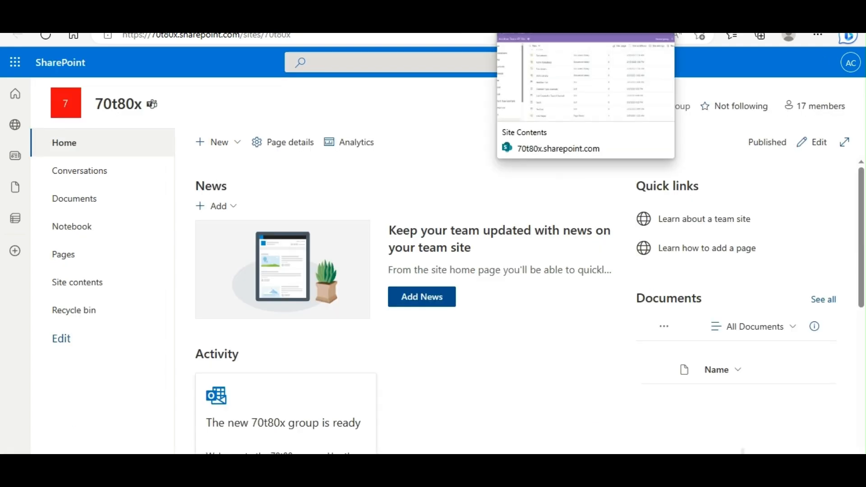
Step: Go to the March 2023 site and look through the lists and libraries in its site contents
left_click(550, 13)
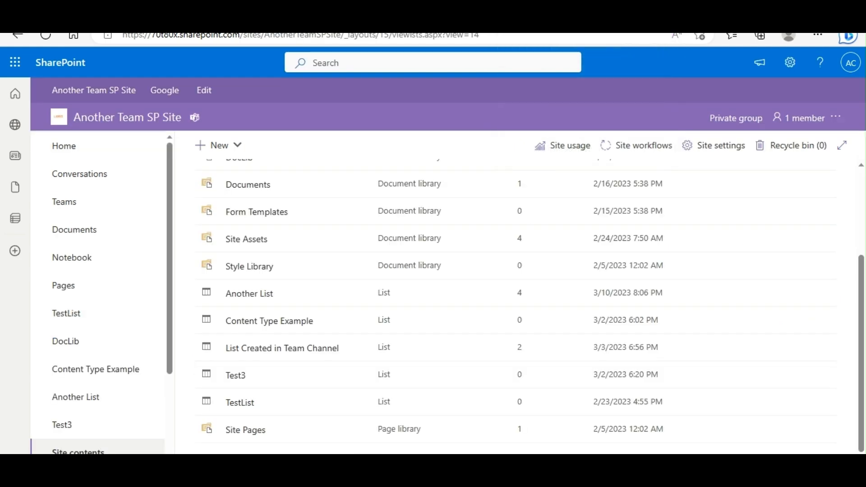
left_click(667, 14)
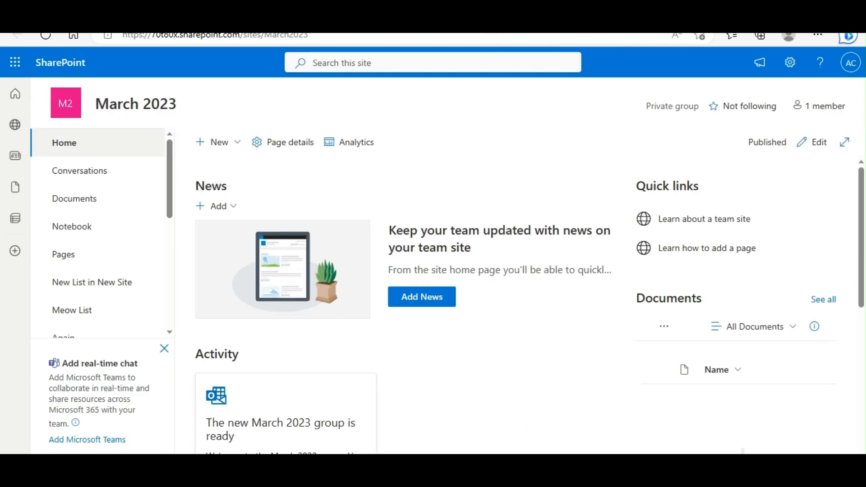
left_click(789, 65)
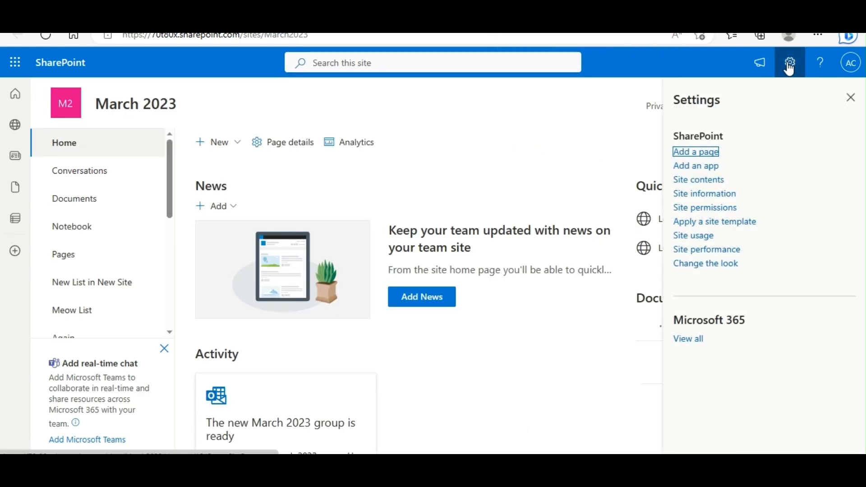
left_click(714, 182)
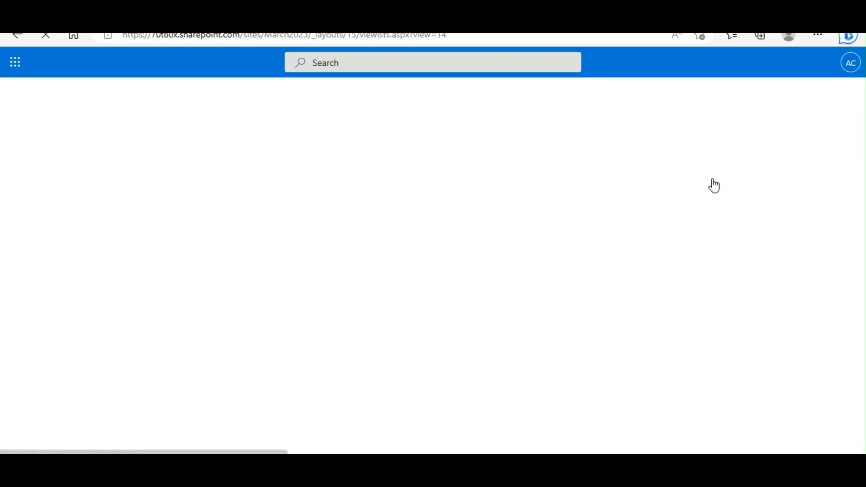
scroll(393, 302, "down", 5)
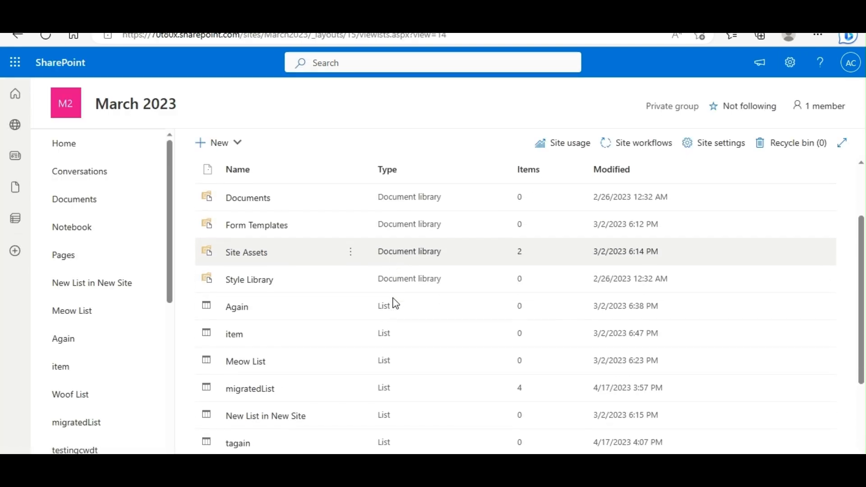
scroll(395, 303, "up", 4)
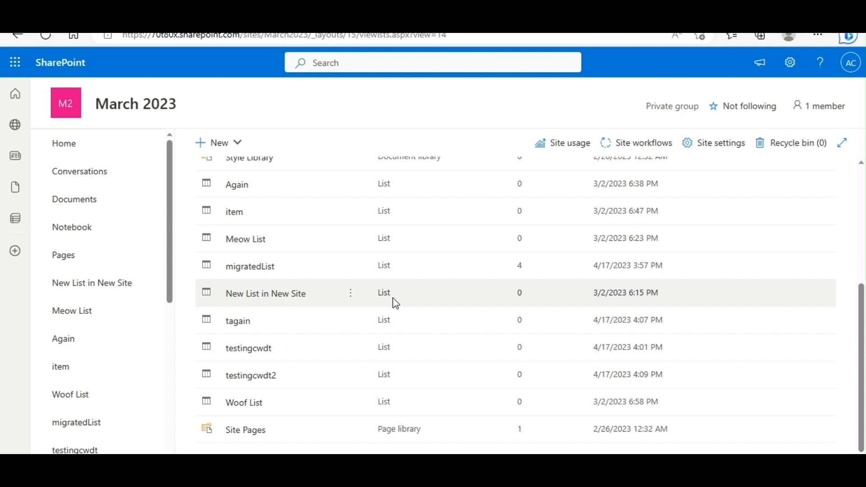
scroll(395, 303, "up", 1)
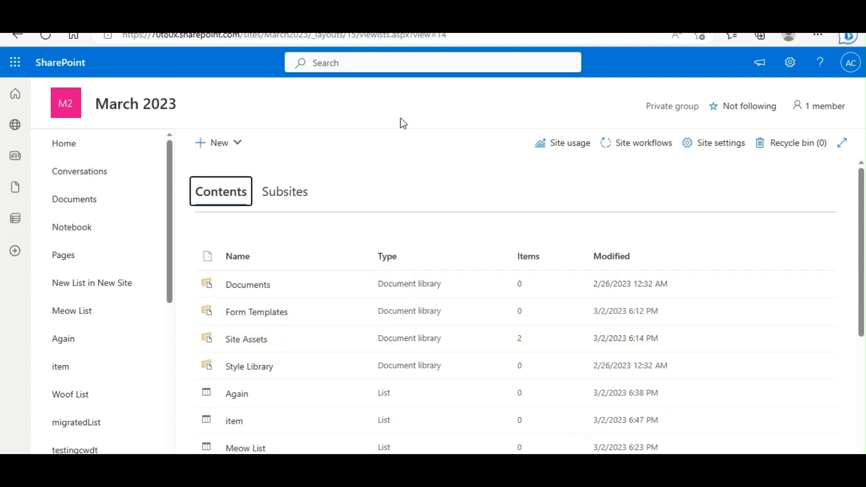
Step: Switch to ShareGate and go to the start page for choosing a copy type
left_click(477, 471)
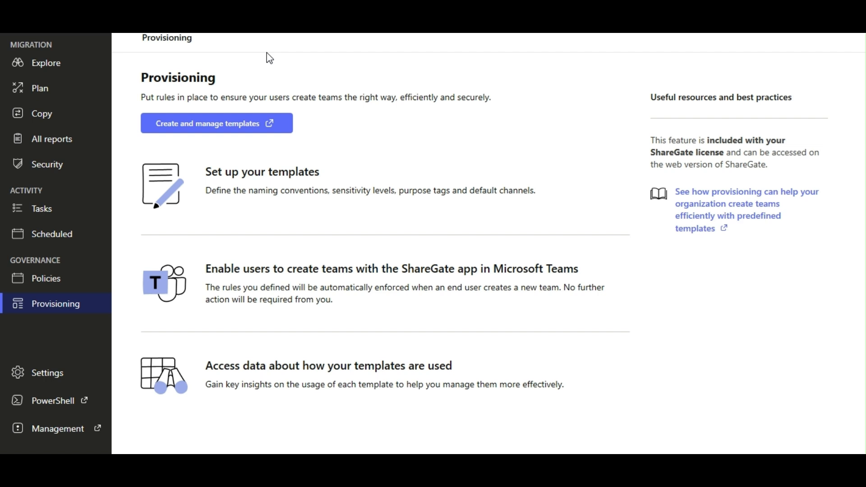
left_click(40, 61)
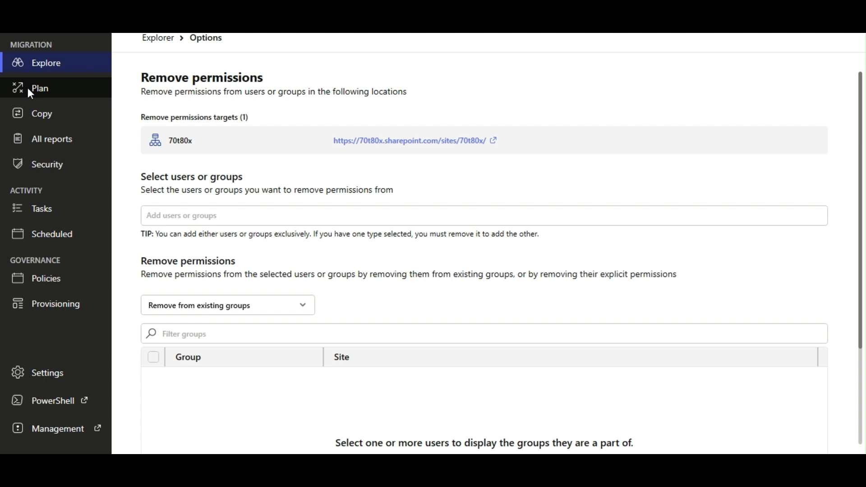
left_click(33, 121)
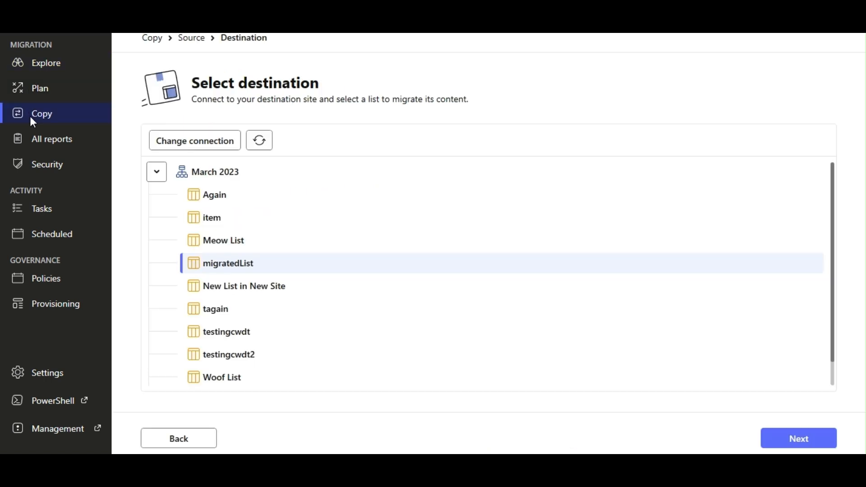
left_click(154, 39)
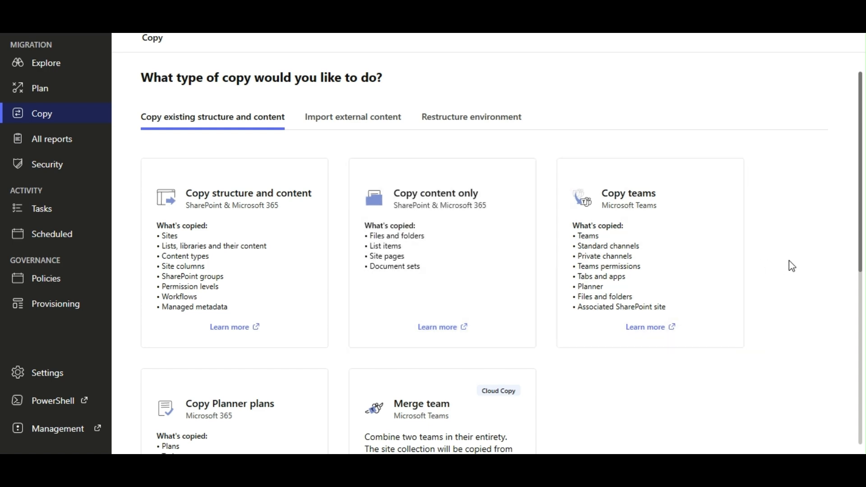
Step: Review the copy types for existing content, external imports and environment restructuring, plus the recent copy sessions
scroll(789, 263, "down", 8)
scroll(790, 264, "up", 8)
scroll(792, 266, "down", 3)
scroll(792, 266, "up", 1)
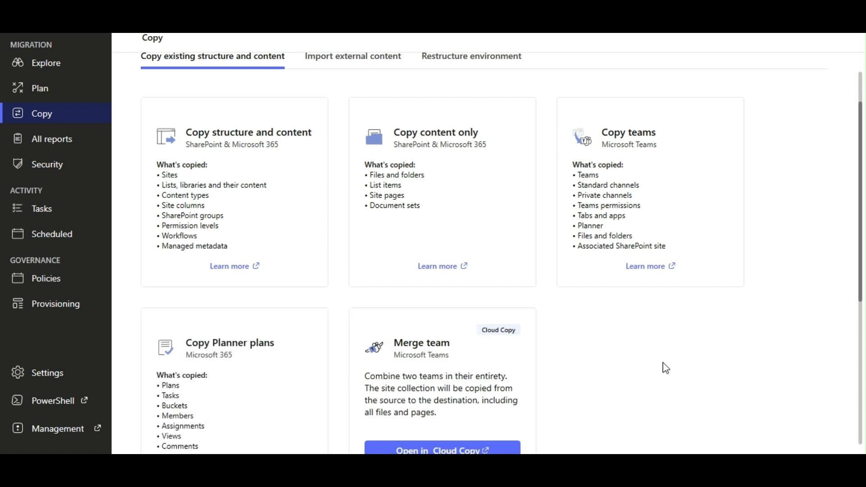
scroll(663, 367, "up", 1)
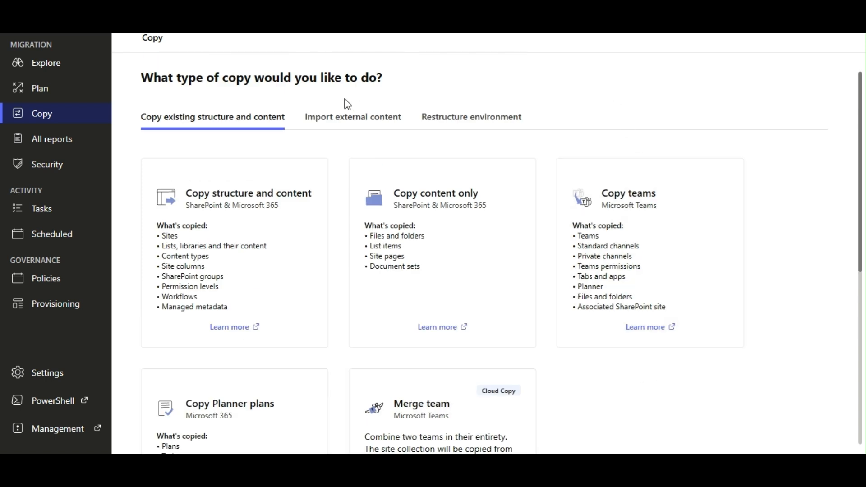
left_click(345, 118)
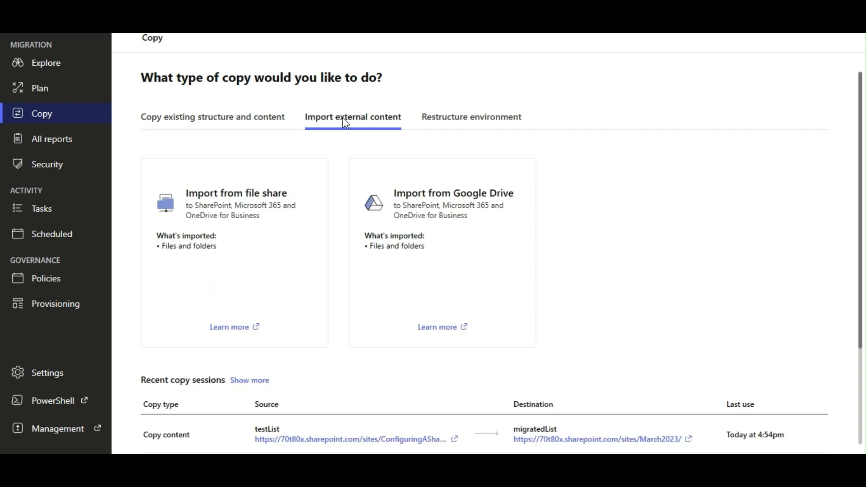
left_click(452, 124)
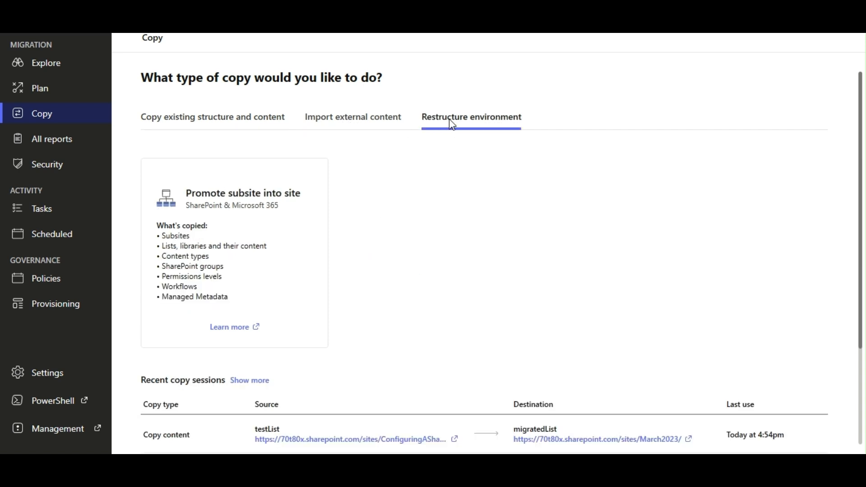
left_click(362, 124)
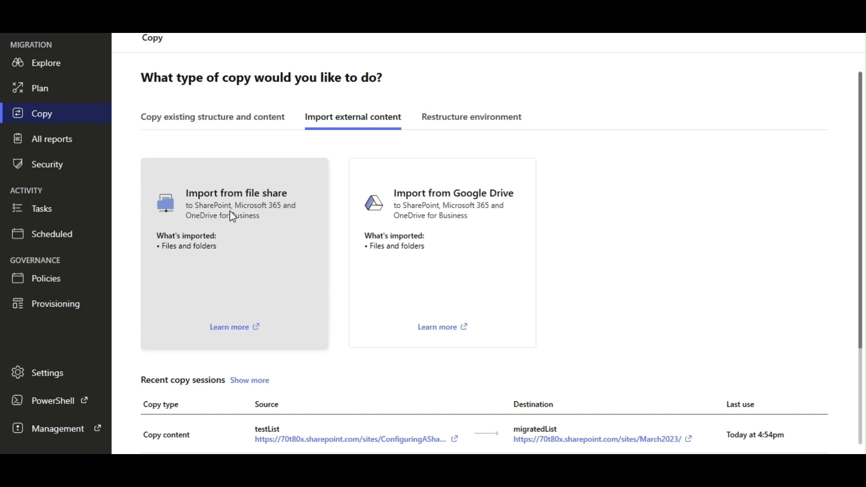
left_click(209, 131)
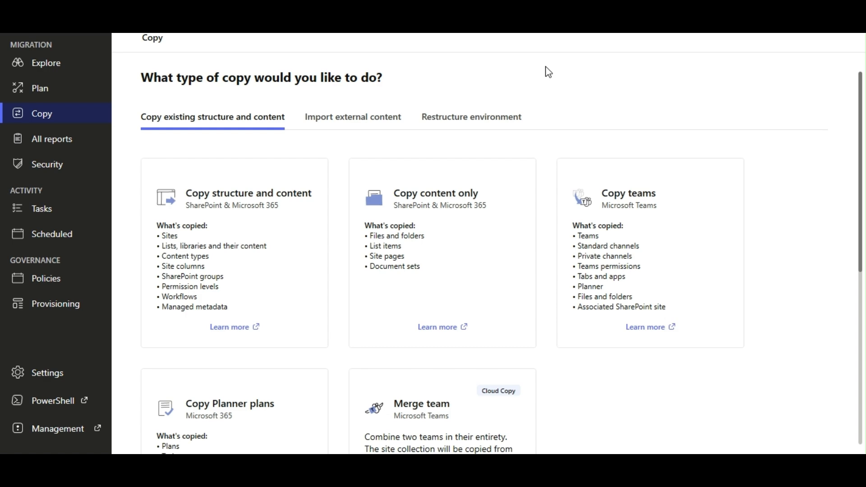
scroll(801, 176, "down", 6)
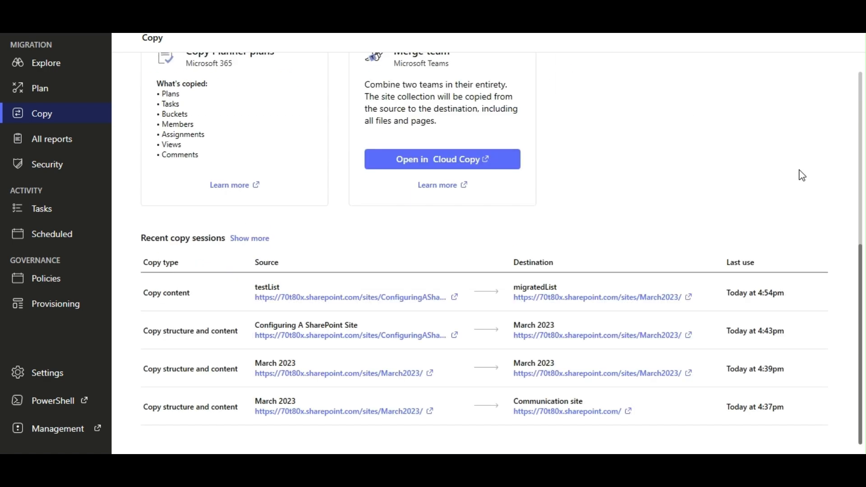
scroll(801, 175, "up", 6)
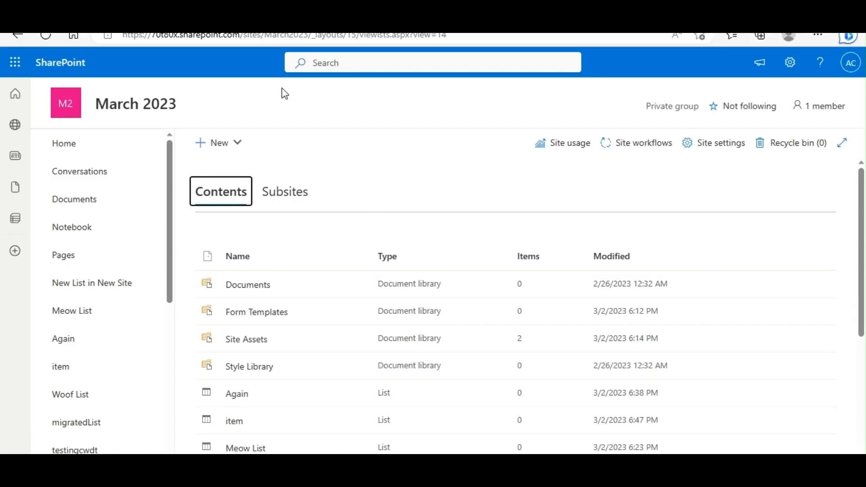
left_click_drag(309, 35, 118, 36)
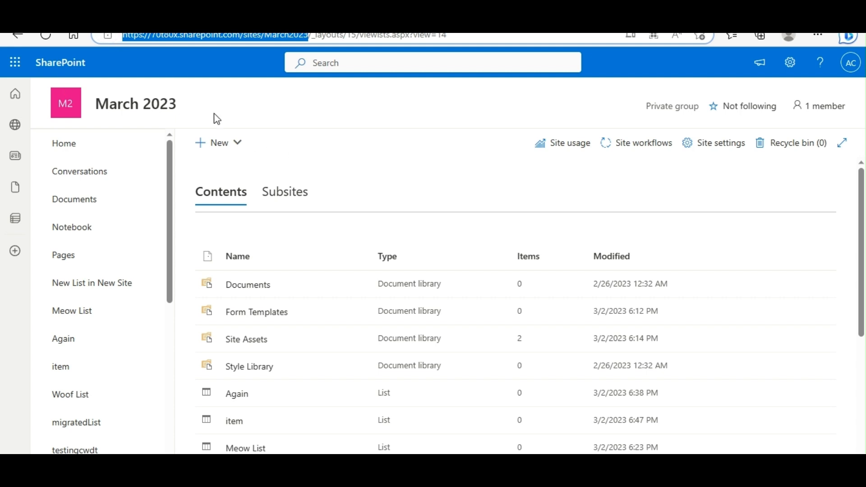
left_click(536, 15)
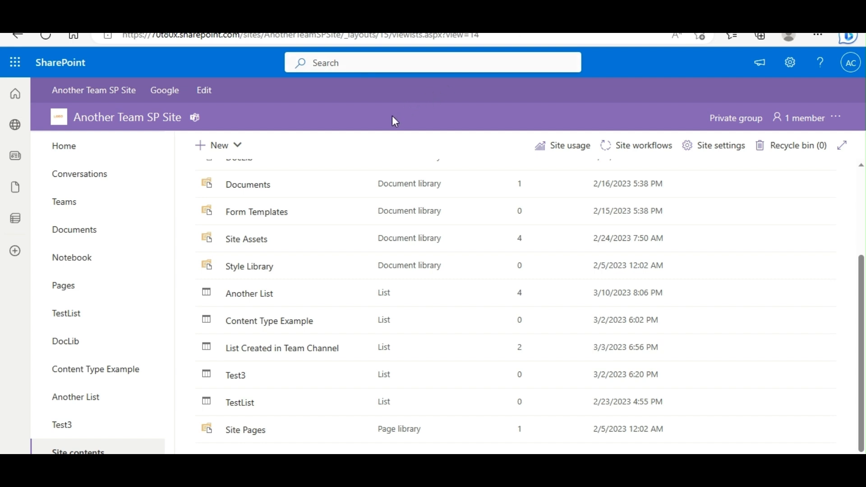
left_click(464, 16)
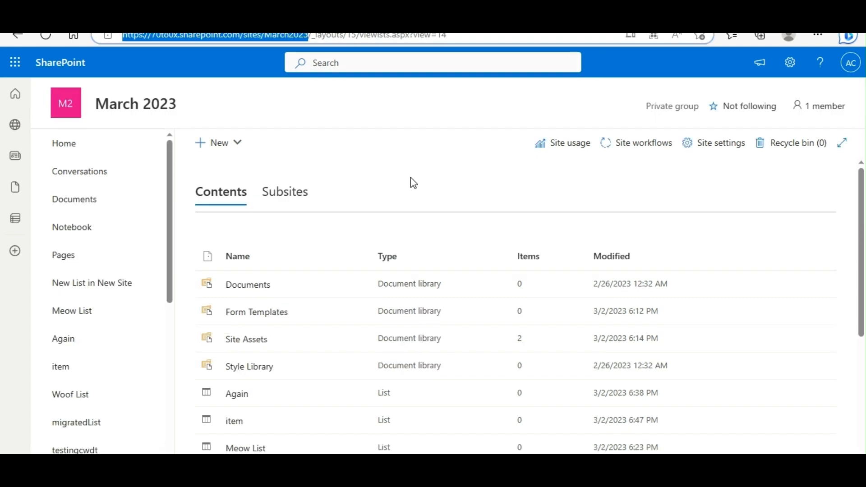
scroll(368, 313, "down", 3)
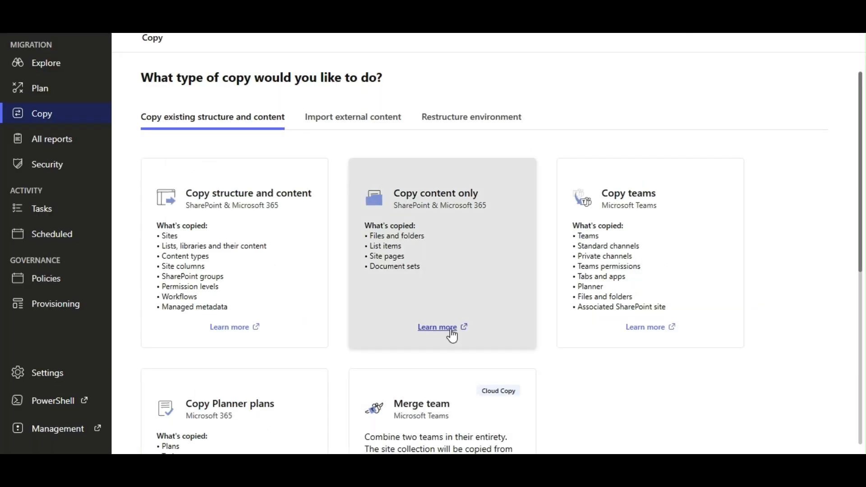
left_click(216, 208)
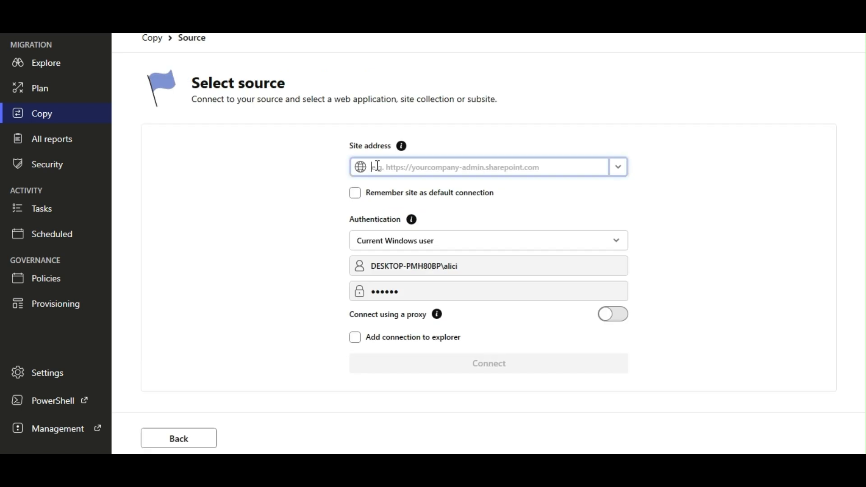
key("ctrl+v")
double_click(426, 166)
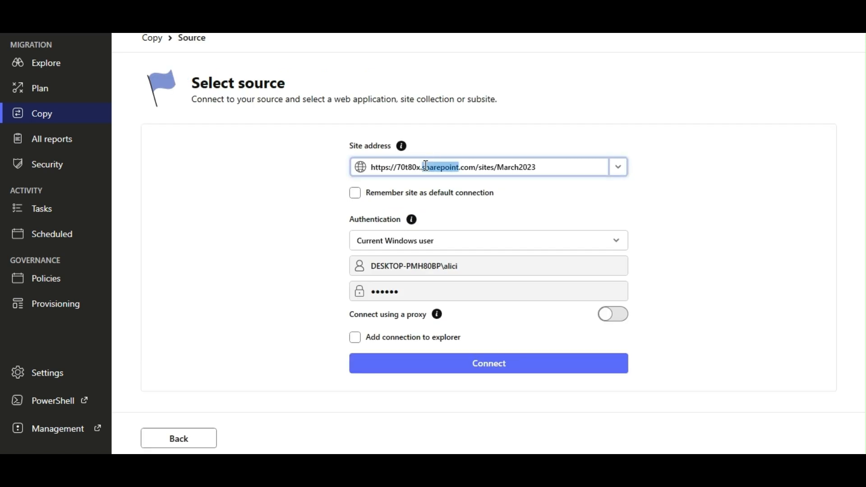
left_click(550, 141)
left_click(514, 166)
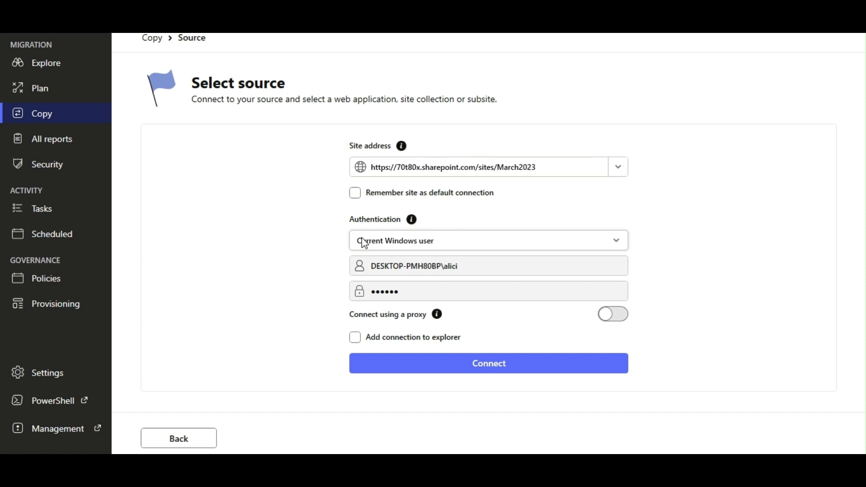
Step: Set the source authentication to Browser and connect to the March 2023 site
left_click(397, 246)
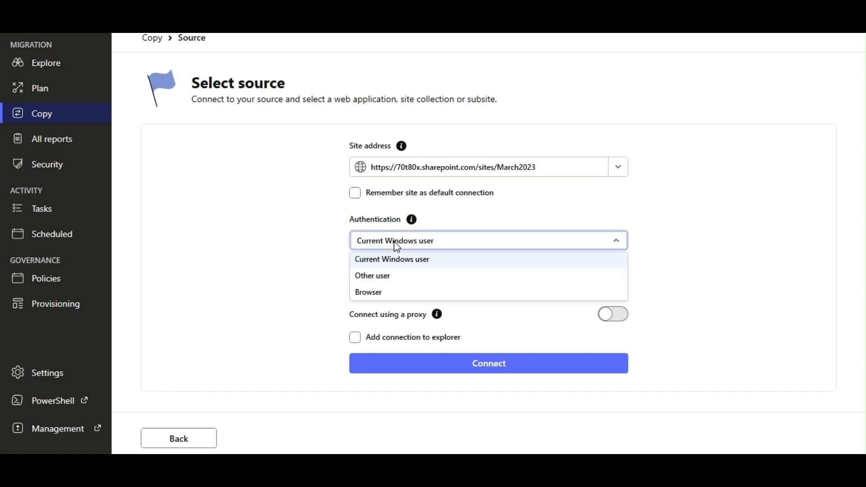
left_click(389, 298)
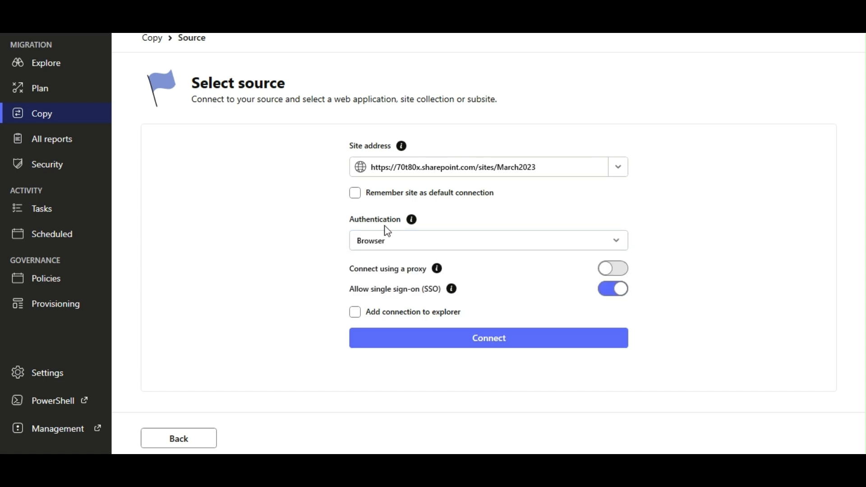
left_click(442, 334)
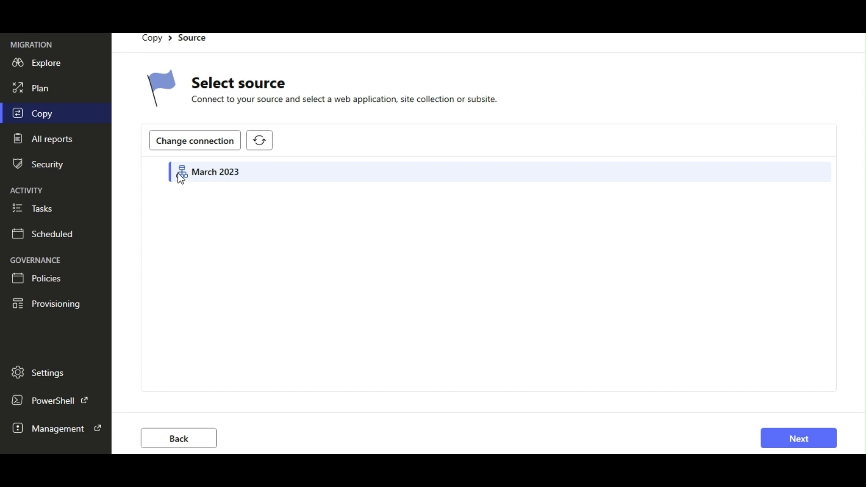
mouse_move(180, 172)
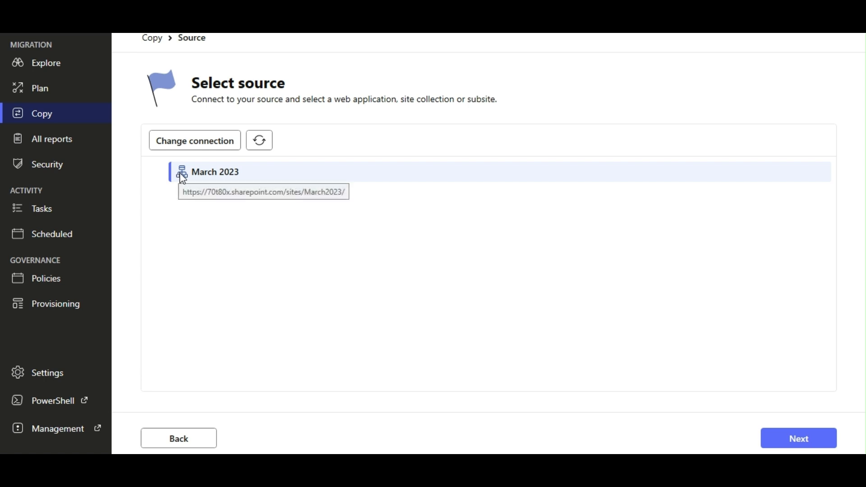
left_click(797, 440)
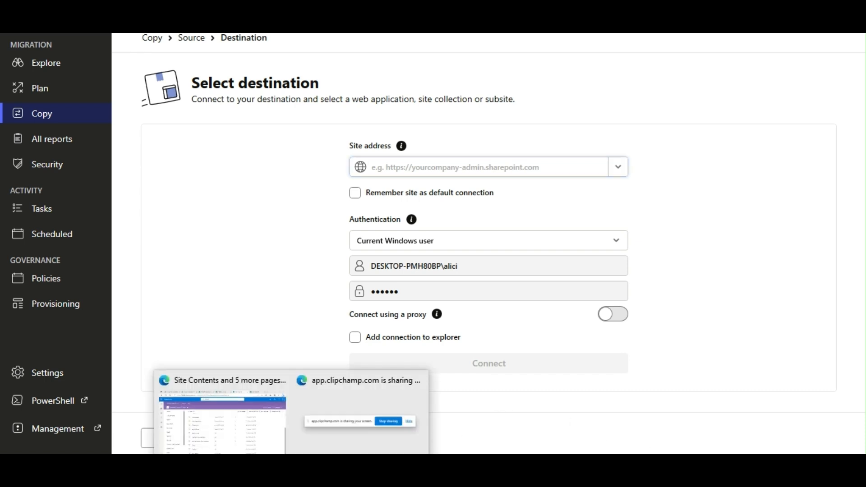
left_click(245, 449)
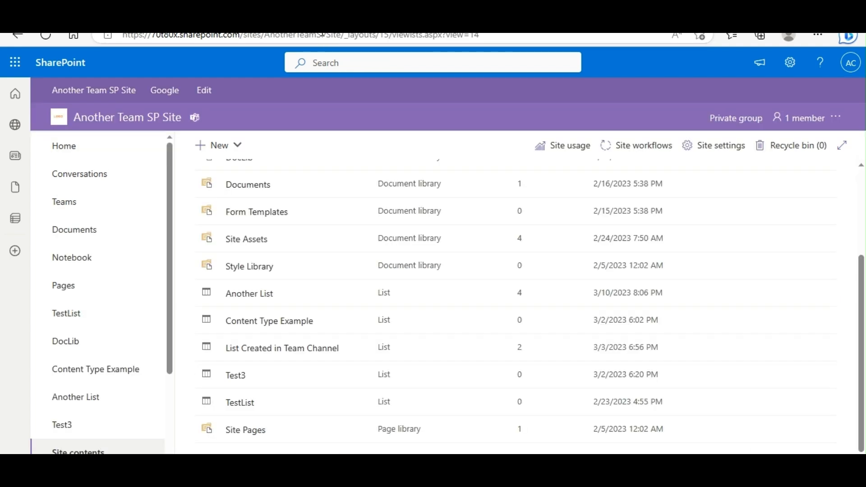
left_click_drag(340, 36, 104, 38)
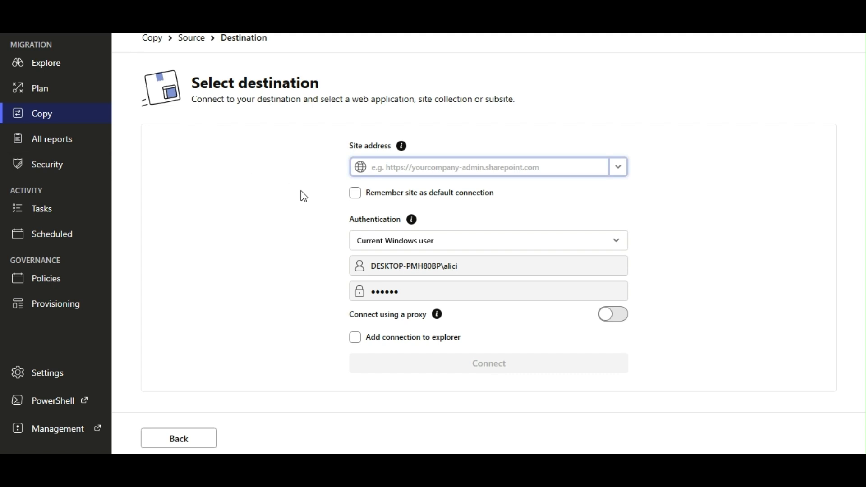
type("https://70t80x.sharepoint.com/sites/AnotherTeamSPSite")
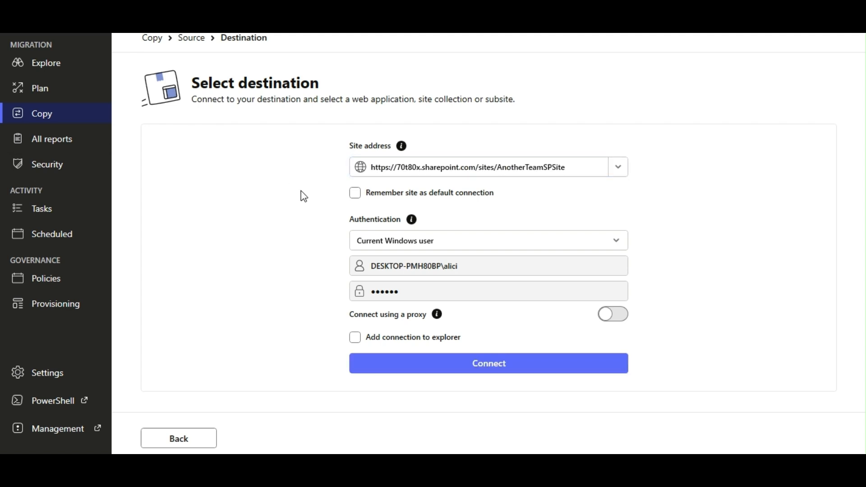
Step: Set the destination authentication to Browser, leave the site unremembered as default connection, and connect to it
left_click(420, 246)
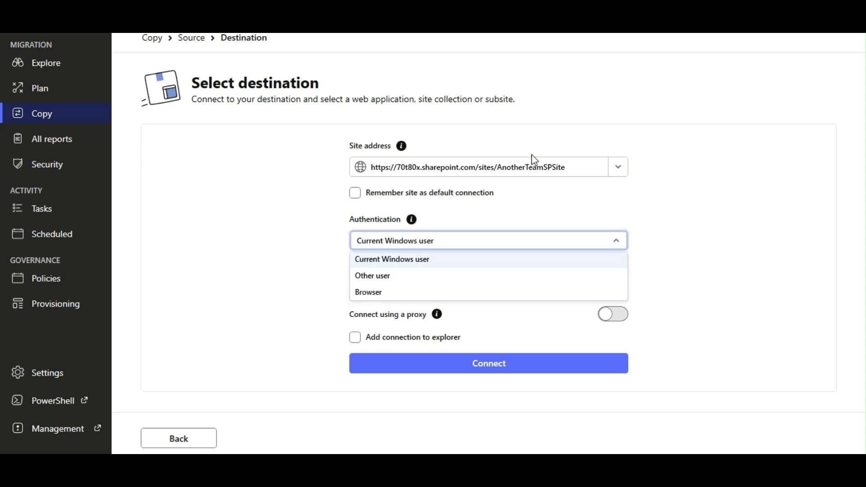
left_click(355, 192)
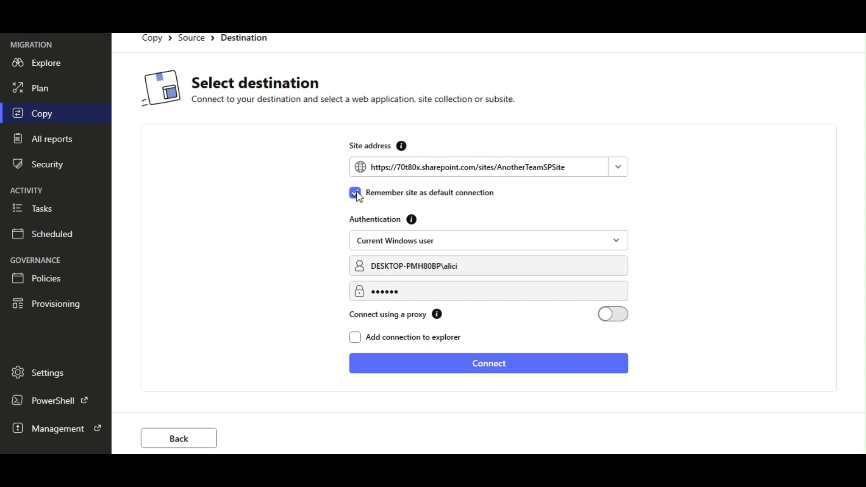
left_click(356, 193)
left_click(420, 242)
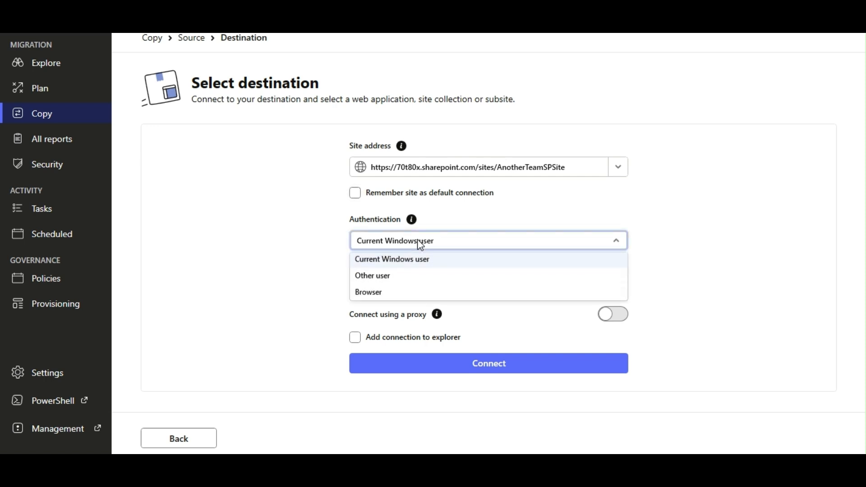
left_click(404, 293)
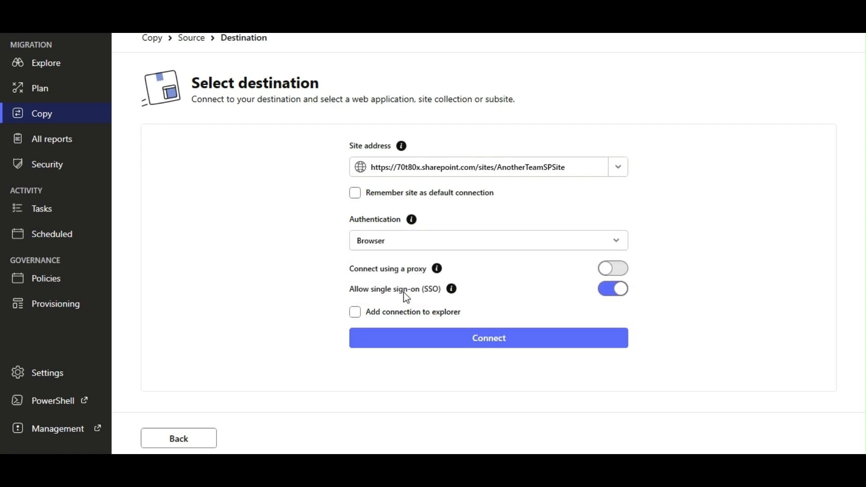
left_click(495, 346)
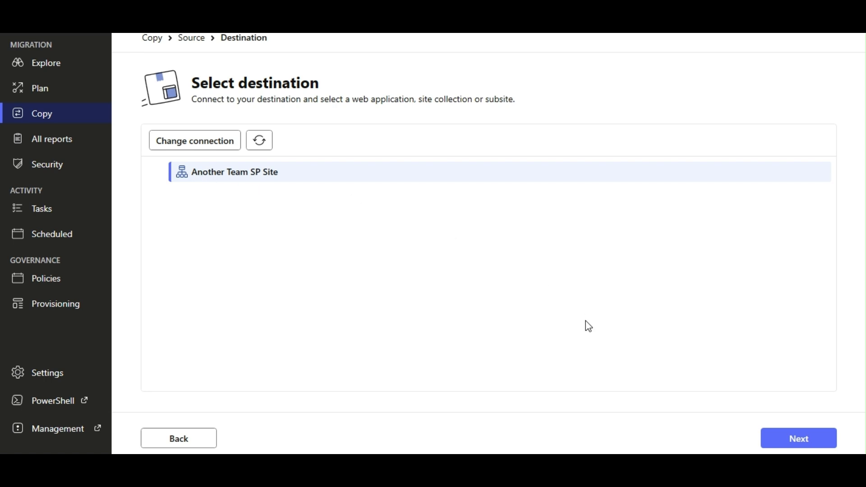
Step: Accept Another Team SP Site as the destination and select migratedList among the source site's lists and libraries
left_click(805, 437)
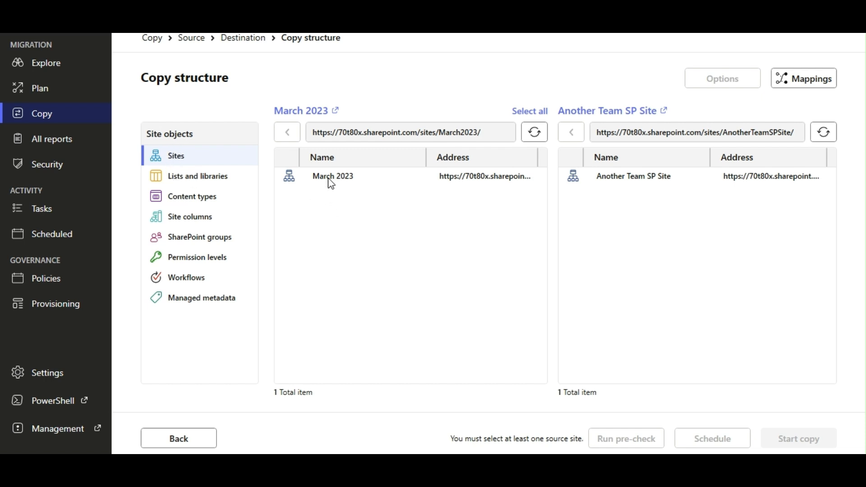
left_click(183, 180)
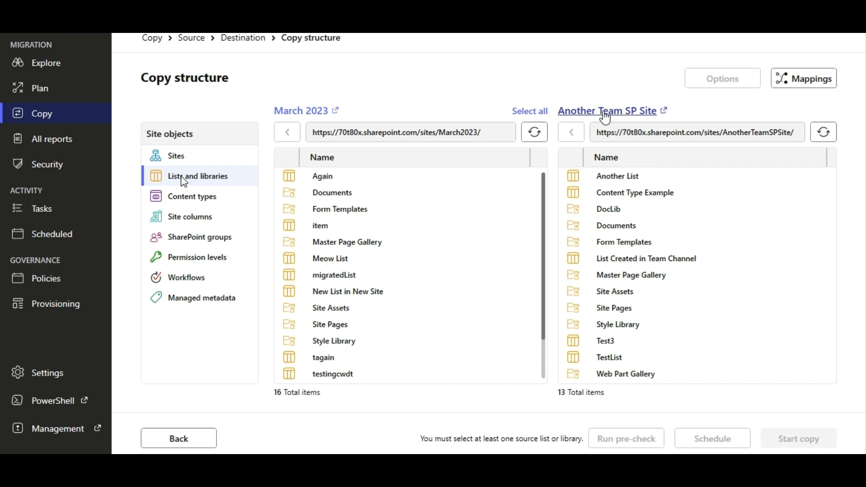
left_click(341, 281)
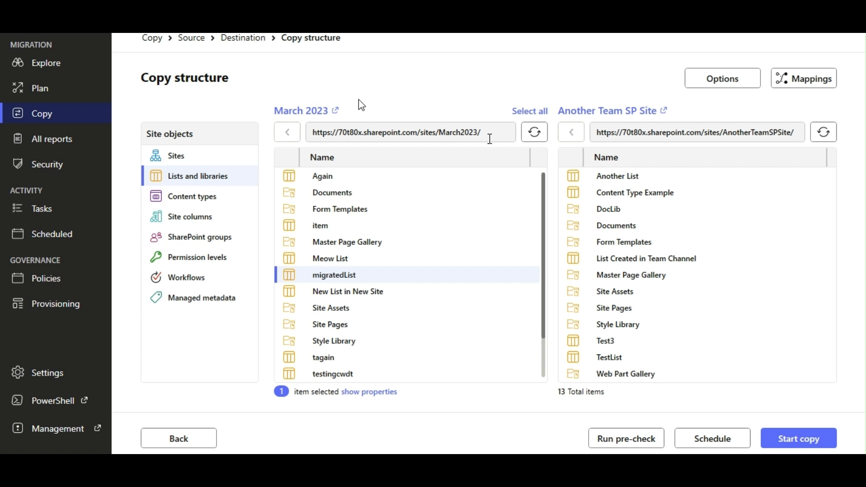
Step: Compare the tenant and site name parts of the source and destination site addresses
left_click(417, 131)
left_click_drag(417, 131, 339, 134)
left_click(365, 133)
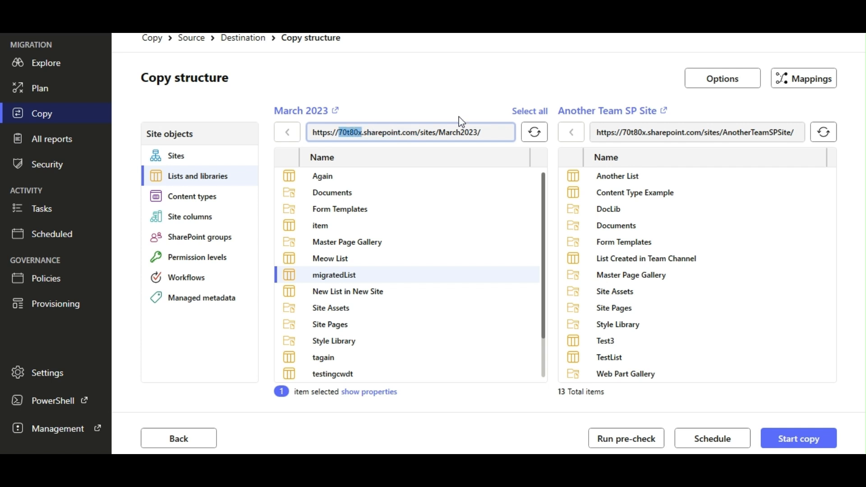
left_click_drag(648, 132, 626, 131)
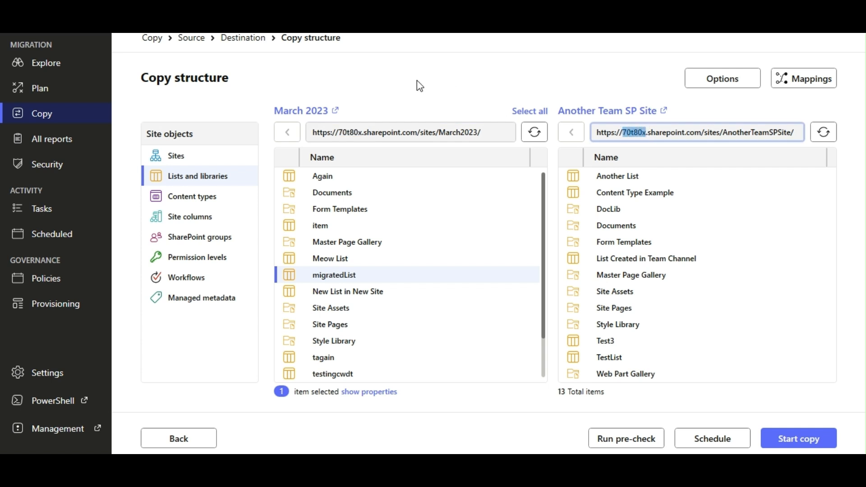
left_click(362, 131)
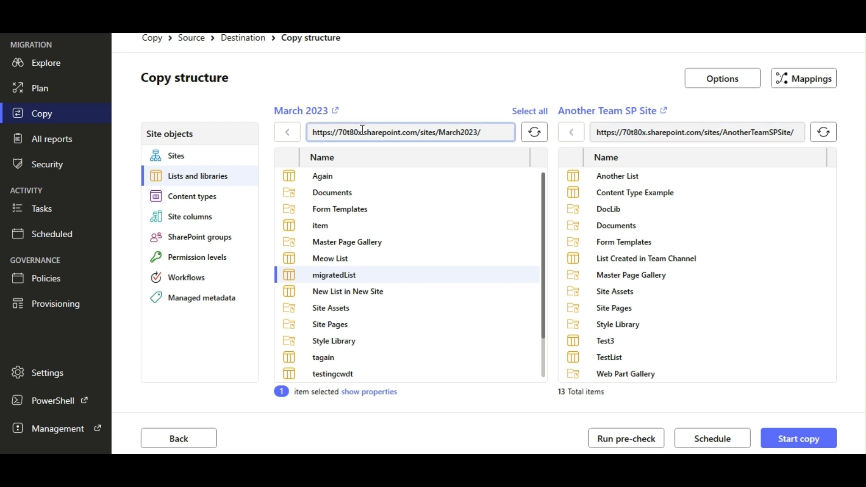
left_click_drag(363, 131, 440, 131)
left_click(443, 132)
double_click(443, 131)
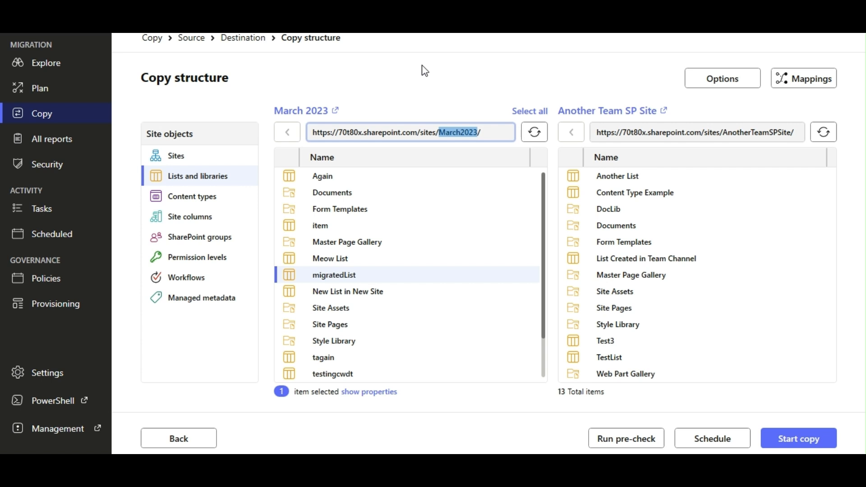
Step: Look through the content types of both sites, selecting Can We Do That in the source, and return to the site objects
left_click(197, 201)
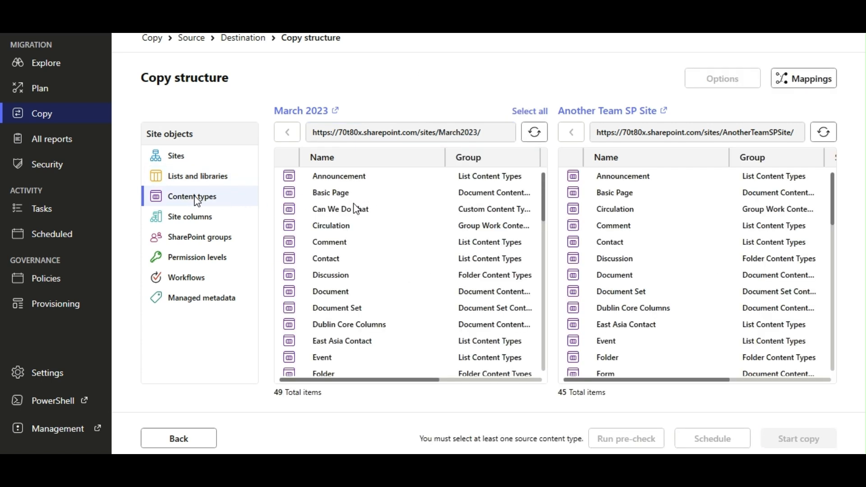
left_click(325, 211)
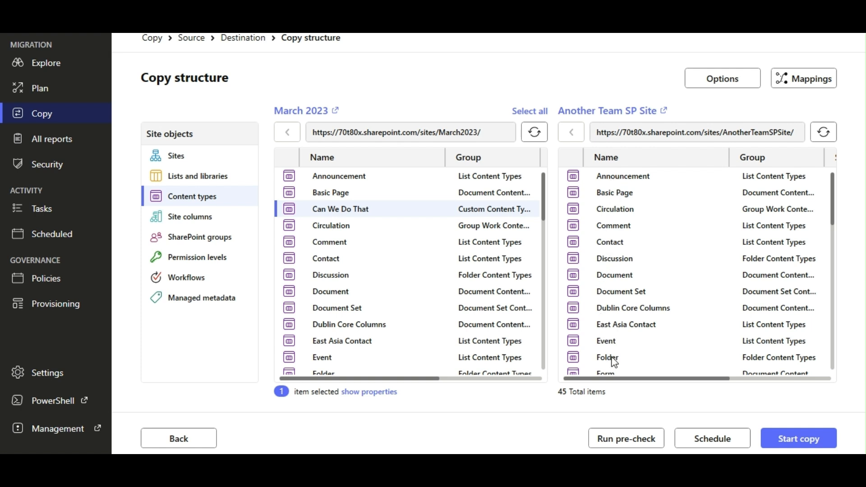
left_click(177, 159)
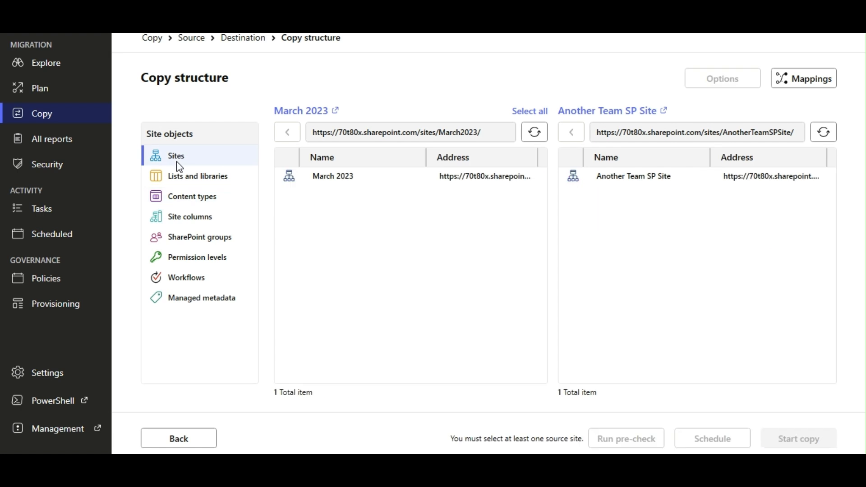
Step: Select migratedList in the March 2023 lists and libraries and open its copy options
left_click(185, 178)
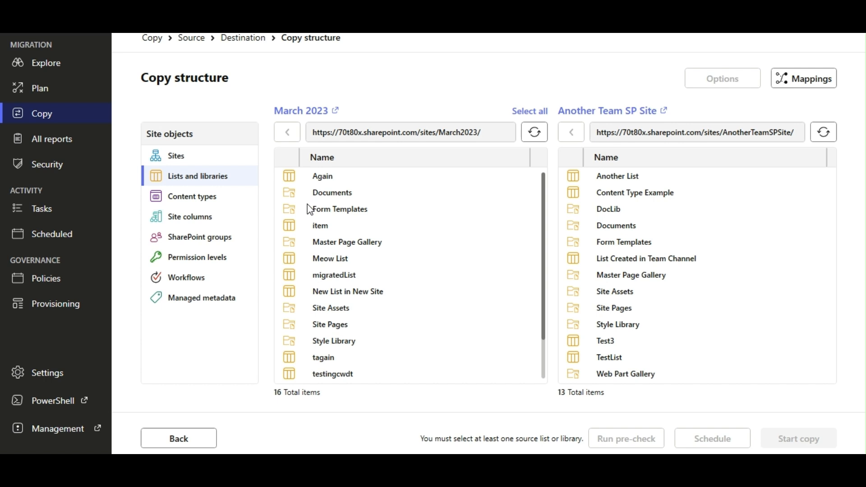
left_click(339, 280)
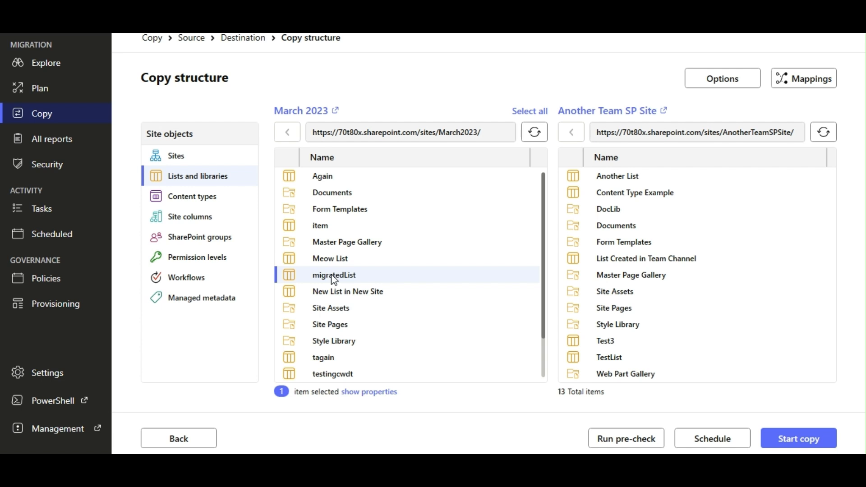
left_click(716, 81)
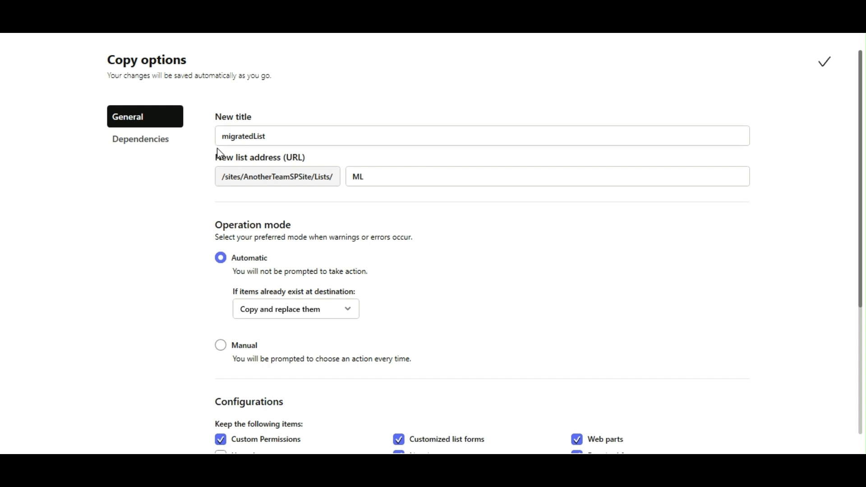
Step: Set the new title of the copied list to AnotherMigratedList
left_click(280, 138)
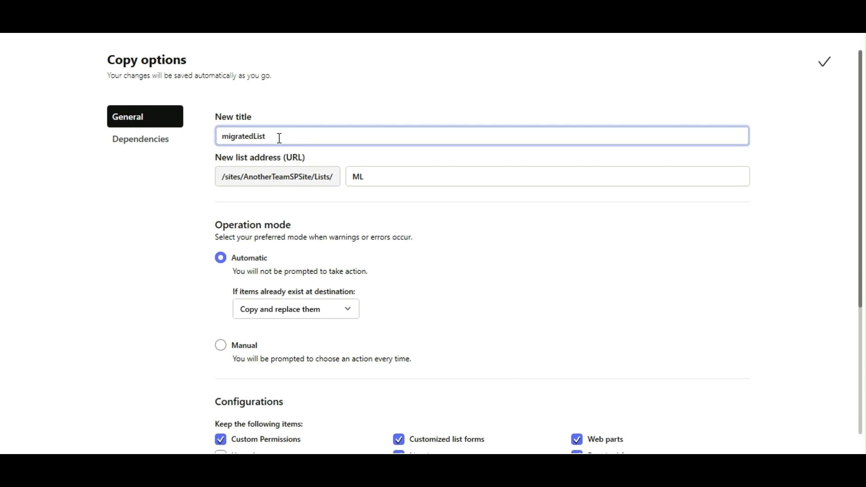
left_click_drag(280, 138, 217, 137)
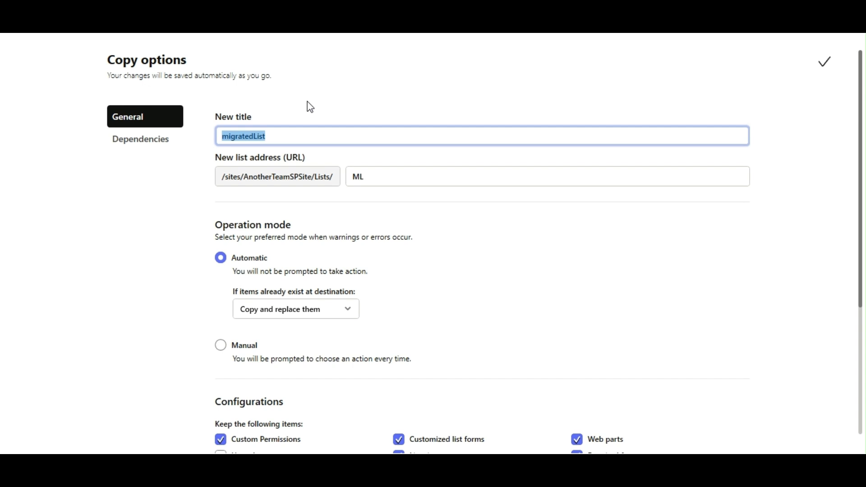
type("Anot")
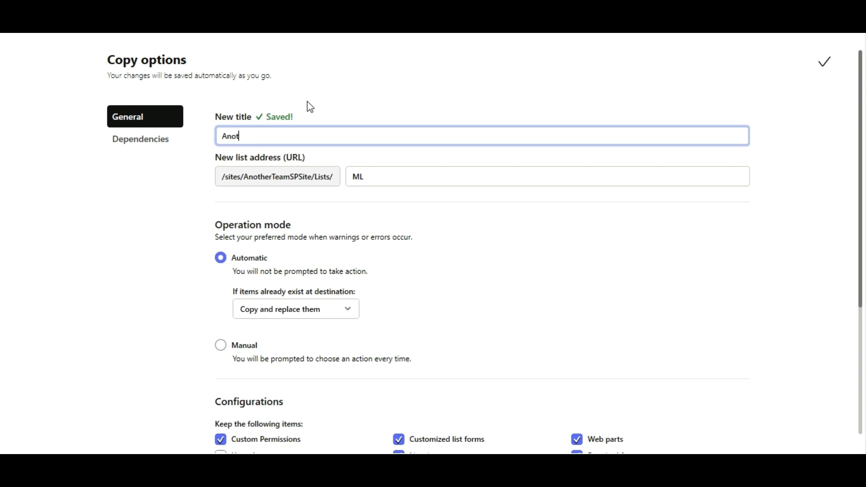
type("herMigratedList")
Step: Set the new list address ending to anothermigratedlist
left_click(377, 179)
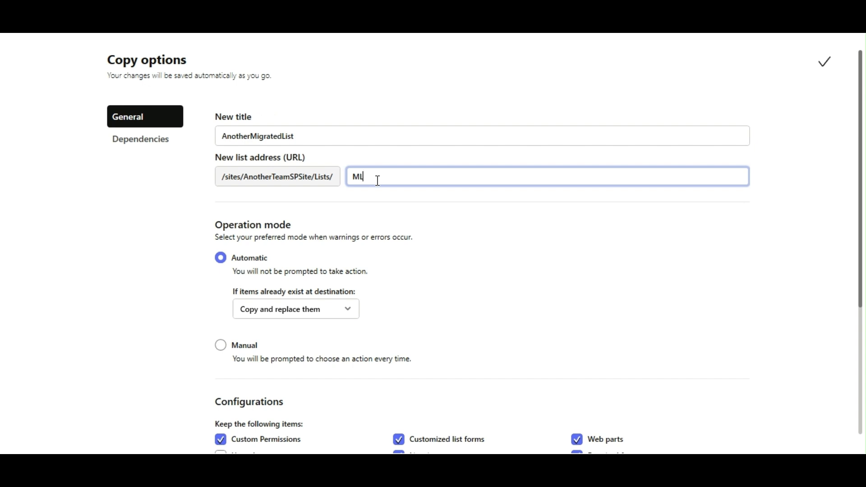
left_click_drag(377, 180, 355, 183)
type("anothermigratedlist")
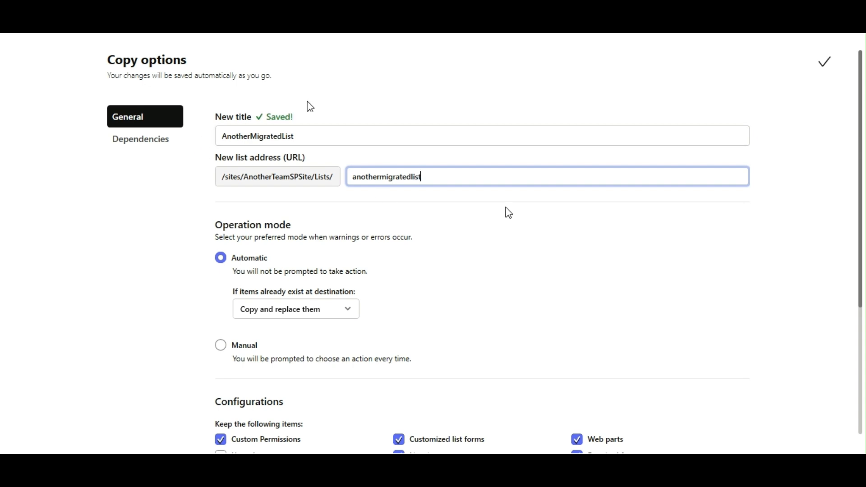
Step: Test the list address validation by clearing the field, entering a 5 followed by more than fifty 4s, and shortening that string
left_click_drag(504, 176, 341, 184)
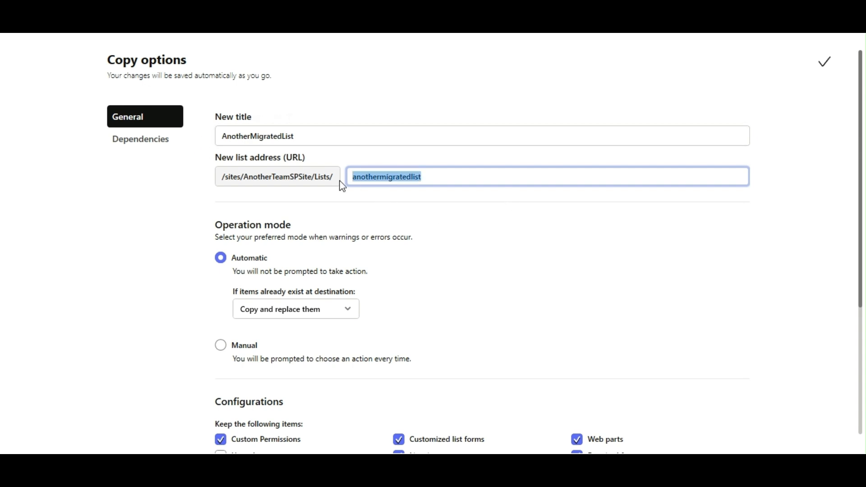
left_click(467, 179)
type("A")
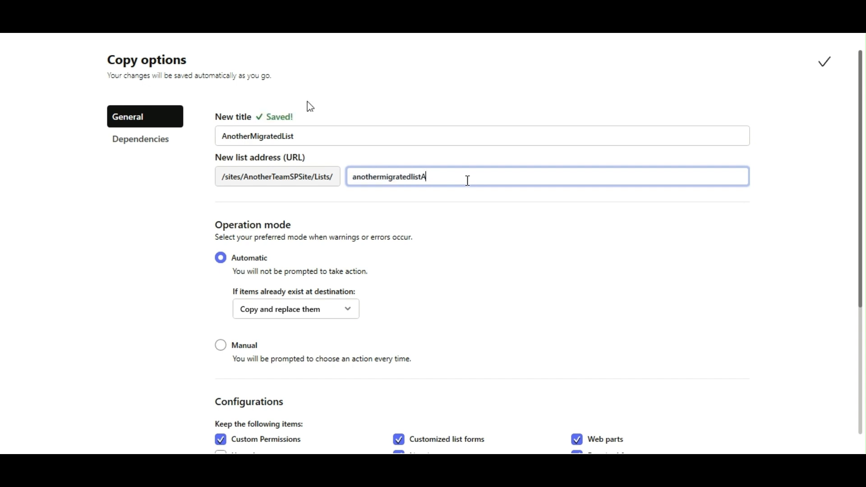
key("BackSpace")
key("BackSpace")
key("BackSpace")
key("BackSpace")
key("BackSpace")
key("BackSpace")
key("BackSpace")
key("BackSpace")
key("BackSpace")
key("BackSpace")
key("BackSpace")
key("BackSpace")
key("BackSpace")
key("BackSpace")
key("BackSpace")
key("BackSpace")
key("BackSpace")
key("BackSpace")
key("BackSpace")
key("BackSpace")
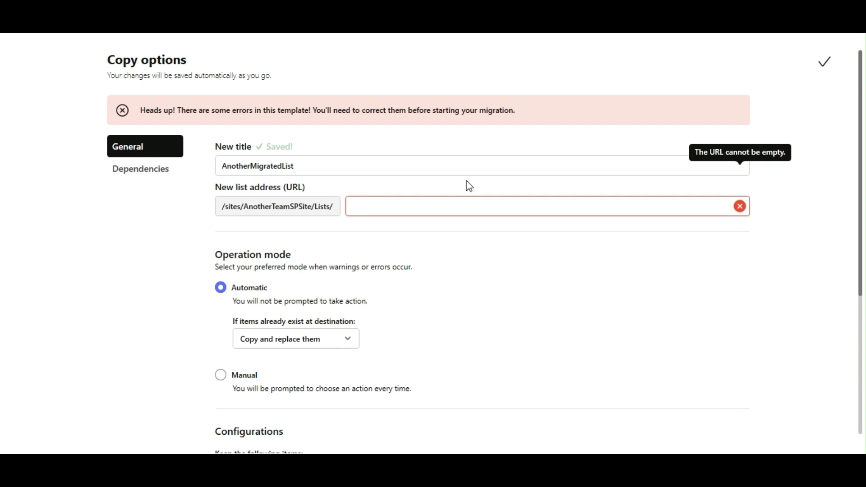
type("544444444444444444444444444444444444444")
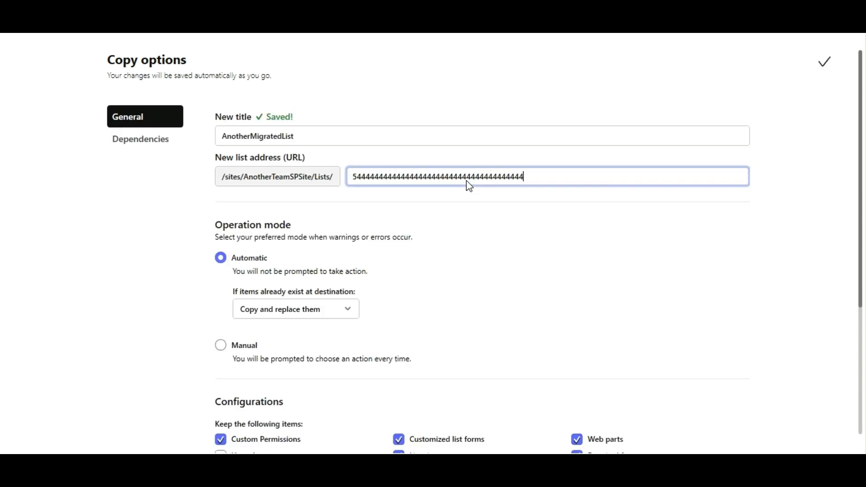
type("4444444444444444444")
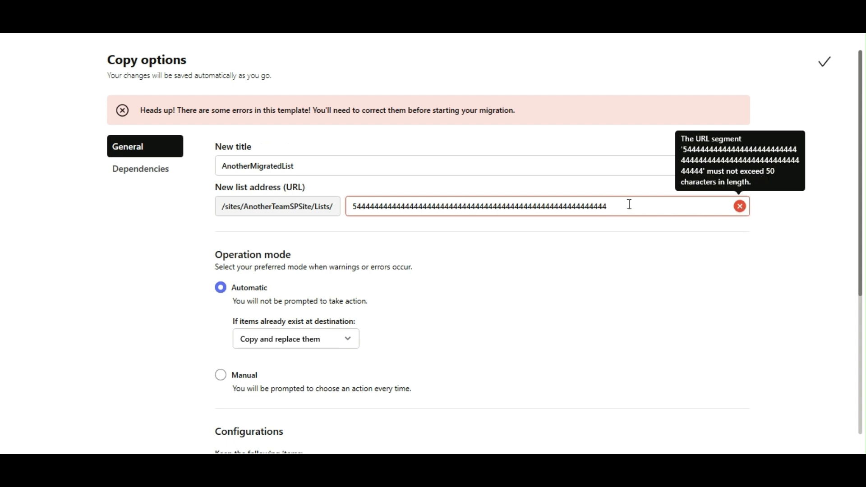
key("BackSpace")
key("BackSpace")
key("BackSpace")
key("BackSpace")
key("BackSpace")
key("BackSpace")
key("BackSpace")
key("BackSpace")
key("BackSpace")
Step: Replace the new list address ending with AML and look over the configuration options for the copy
key("ctrl+a")
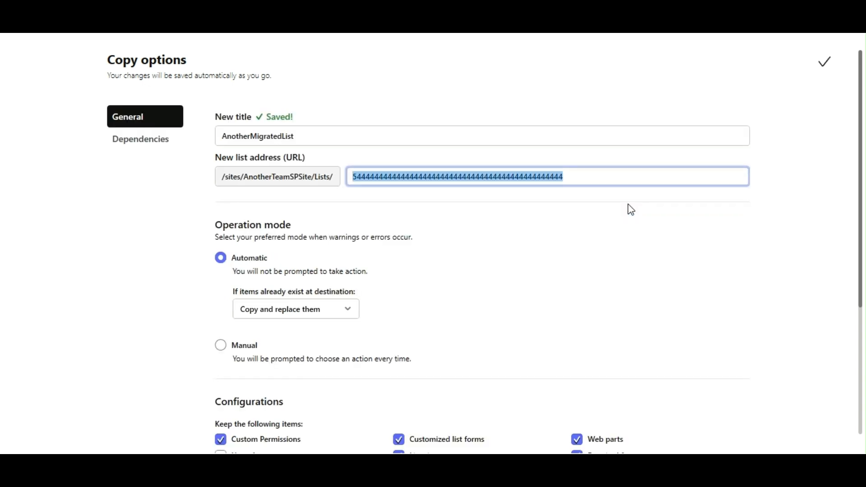
type("AML")
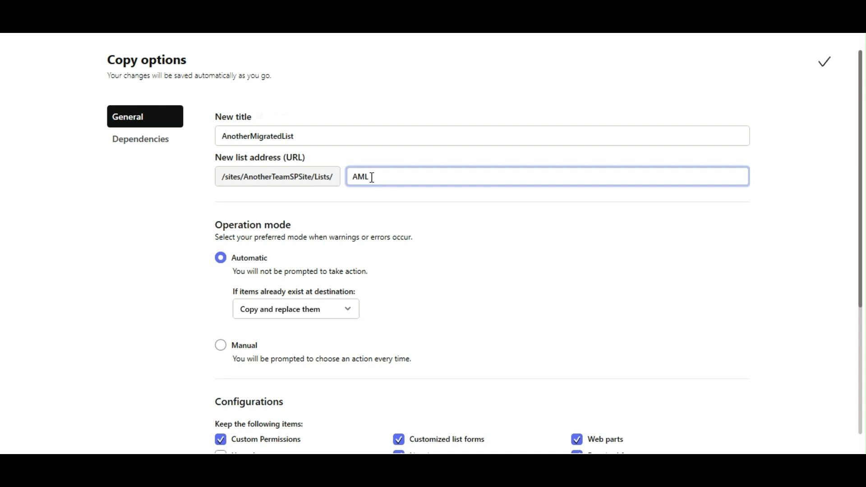
left_click_drag(377, 178, 356, 178)
left_click(376, 178)
scroll(522, 266, "down", 5)
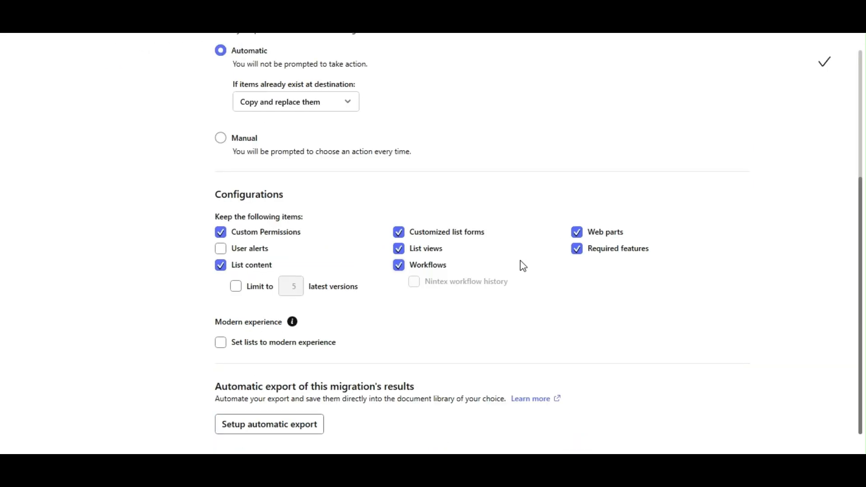
Step: Set the automatic handling of items that already exist at the destination to Copy if newer (incremental)
scroll(520, 265, "up", 4)
scroll(520, 265, "down", 2)
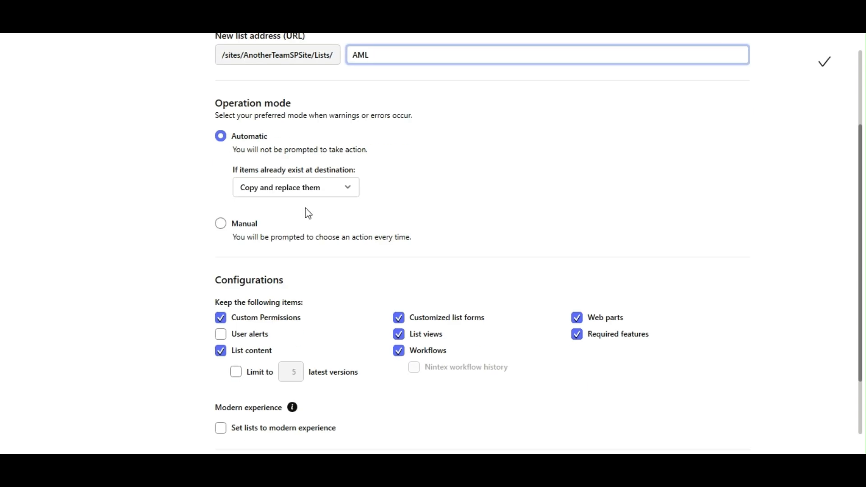
left_click(268, 189)
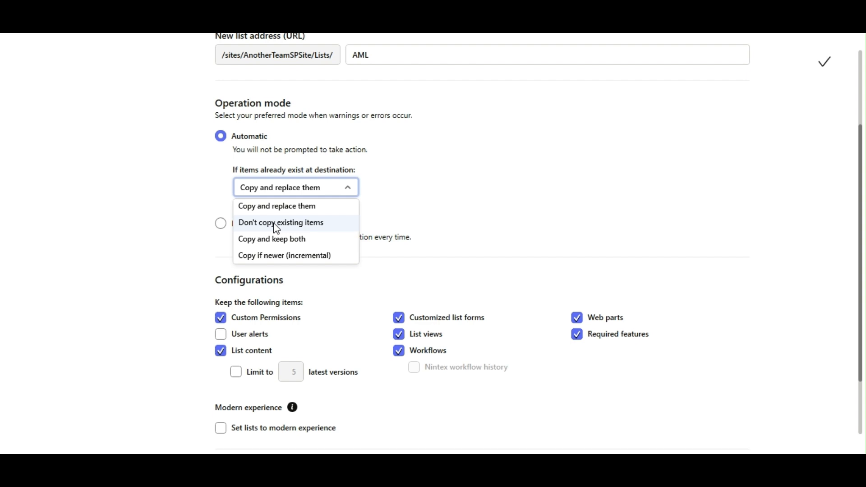
left_click(180, 174)
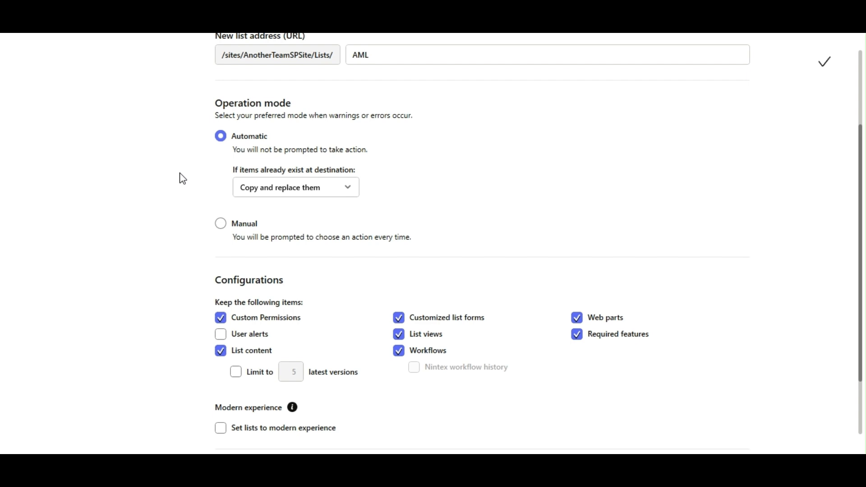
left_click(275, 194)
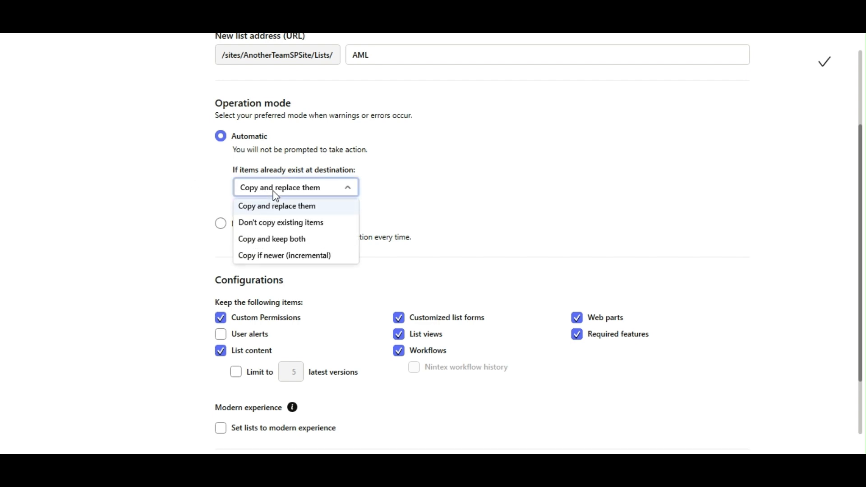
left_click(280, 256)
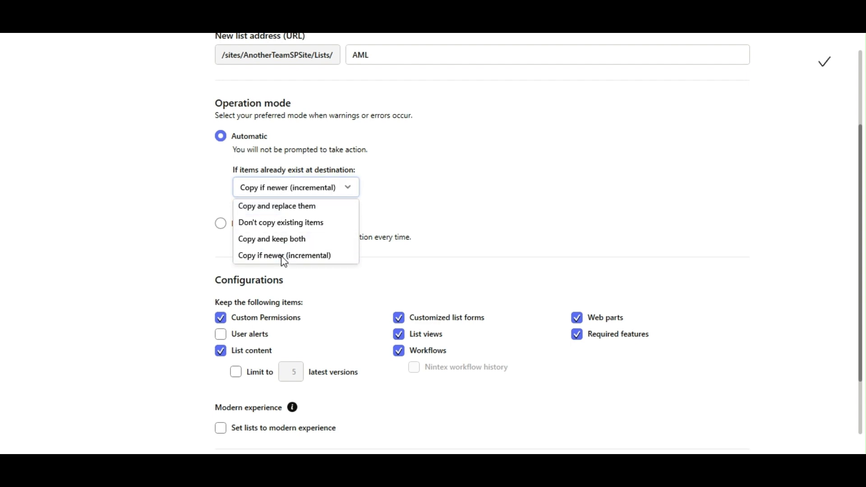
left_click(305, 190)
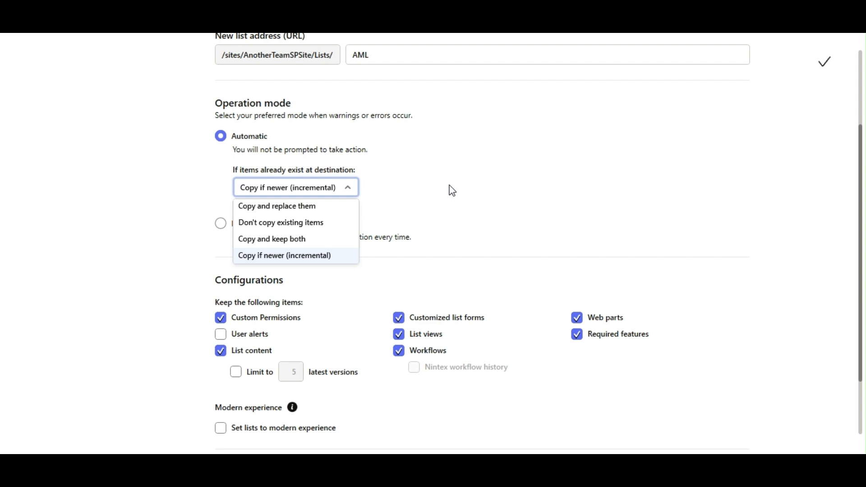
left_click(306, 239)
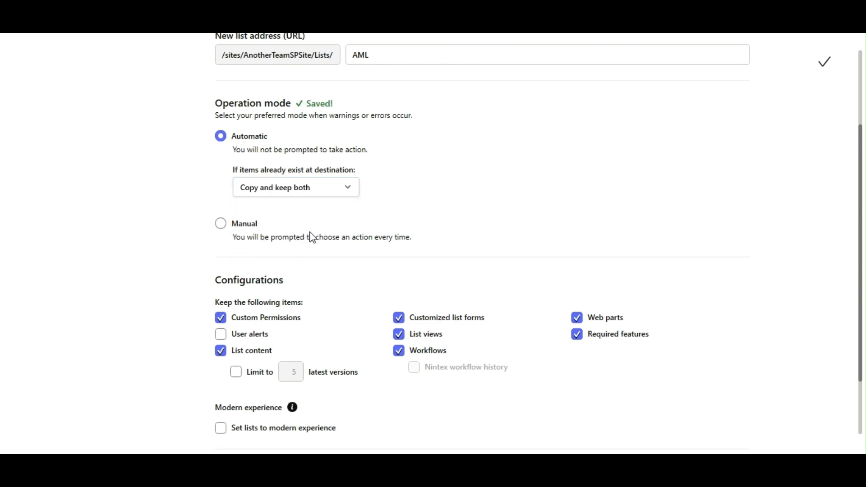
left_click(331, 191)
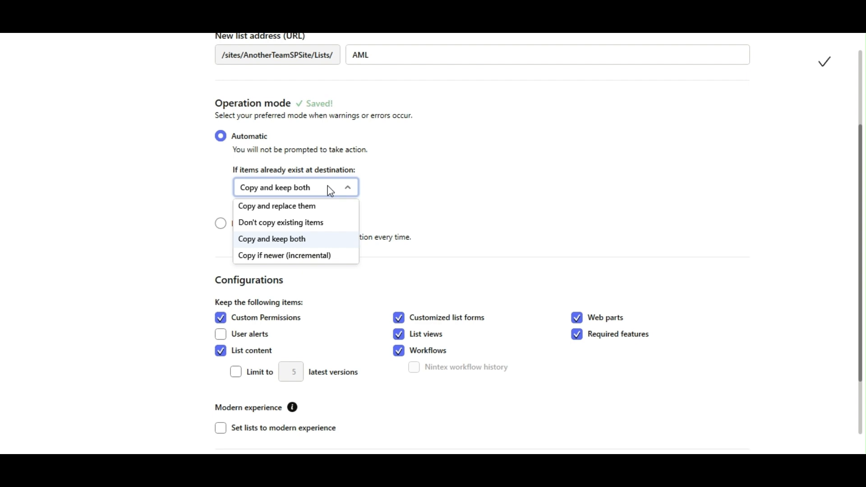
left_click(306, 256)
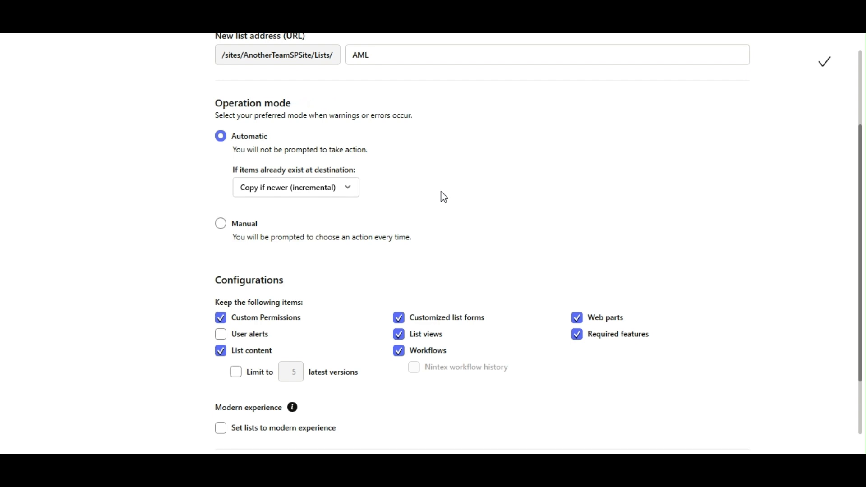
Step: Try including user alerts in the items to keep, check the option's note, and exclude them again
scroll(444, 197, "down", 2)
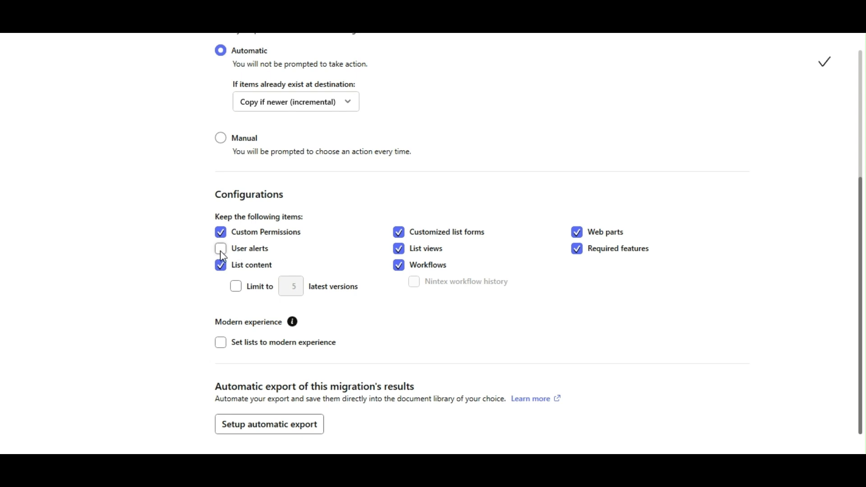
left_click(246, 252)
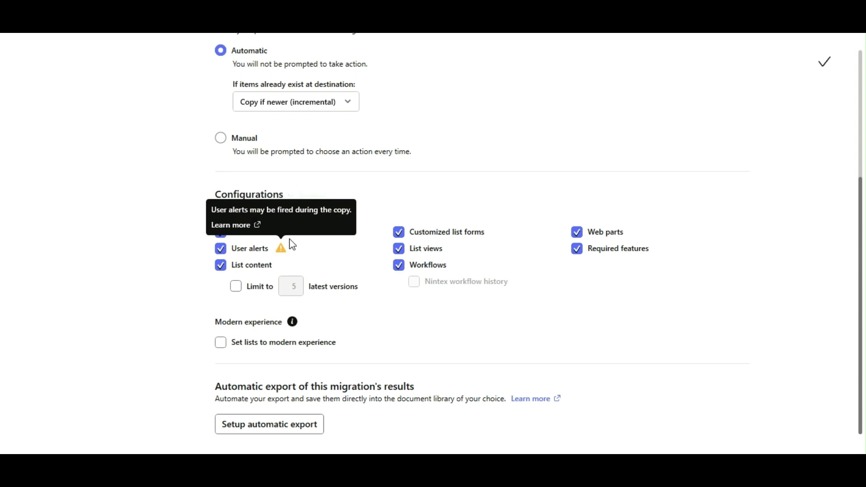
left_click(221, 249)
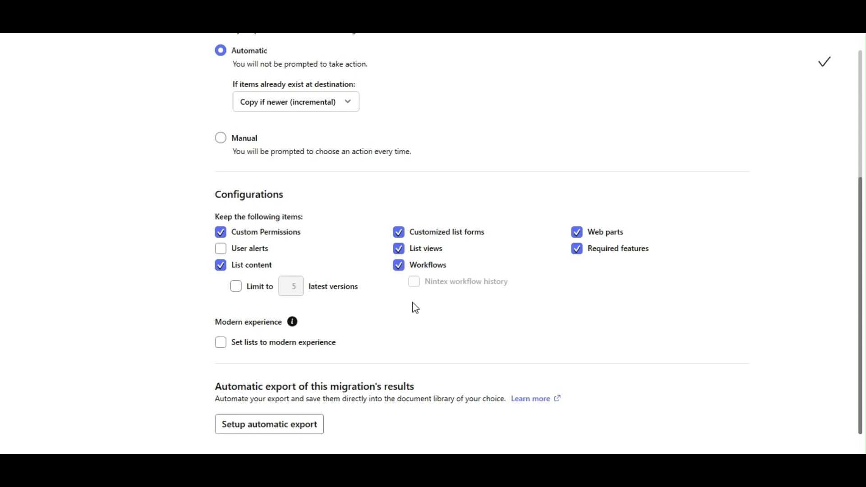
Step: Enable setting lists to modern experience for the copy
left_click(220, 346)
left_click(221, 344)
left_click(221, 344)
Step: Try limiting the copied list content to a number of latest versions, clear the entry, and turn the limit off
left_click_drag(862, 300, 863, 239)
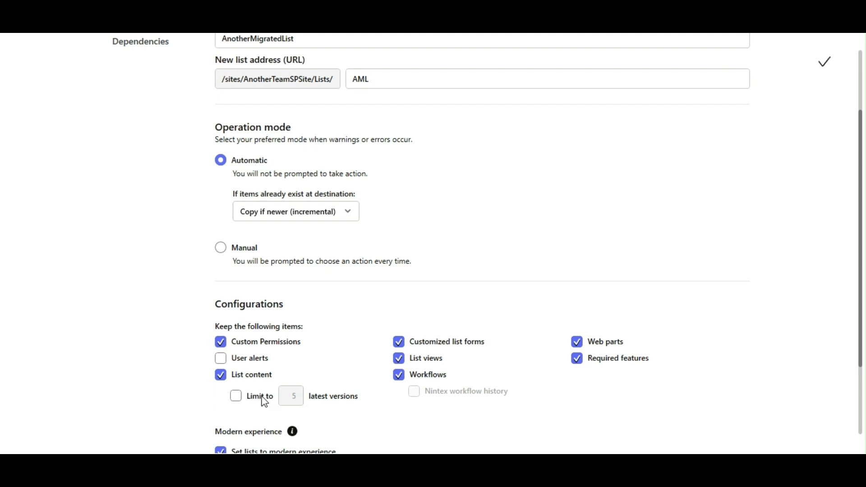
left_click(237, 396)
left_click(291, 396)
type("5")
left_click_drag(293, 396, 288, 396)
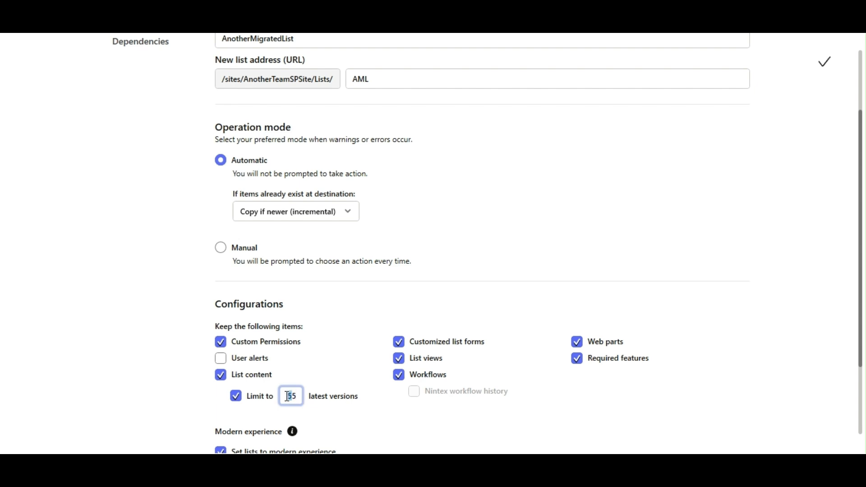
key("BackSpace")
left_click(236, 395)
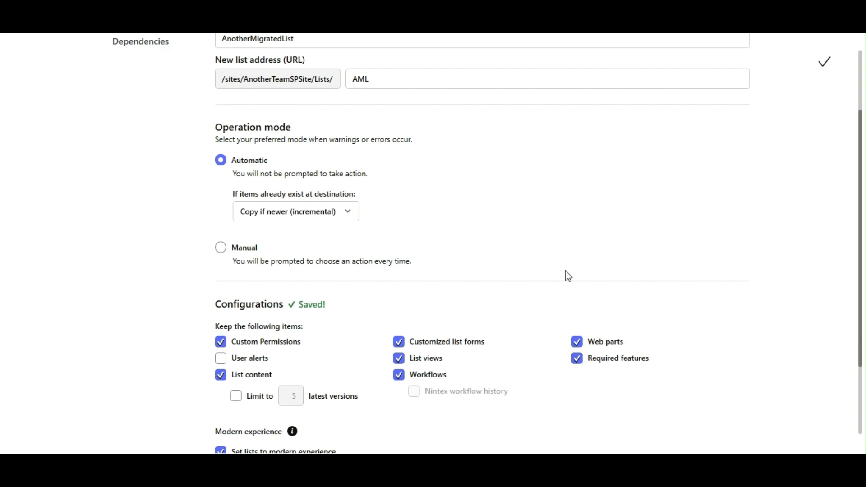
Step: Review the general copy options from title to configurations and return to the copy structure
scroll(568, 276, "up", 3)
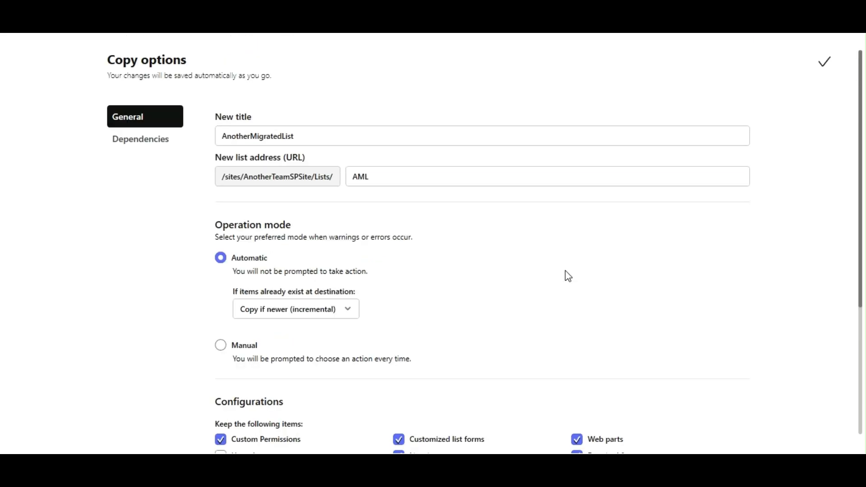
scroll(568, 276, "down", 5)
scroll(568, 276, "up", 3)
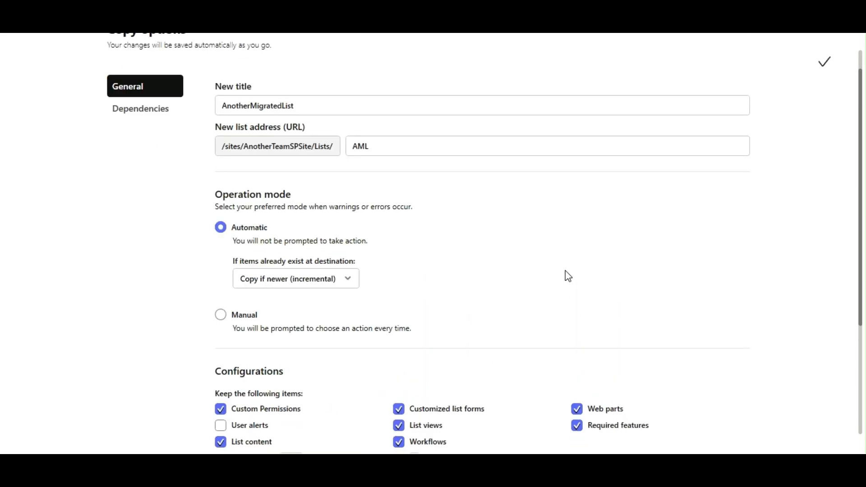
left_click(824, 62)
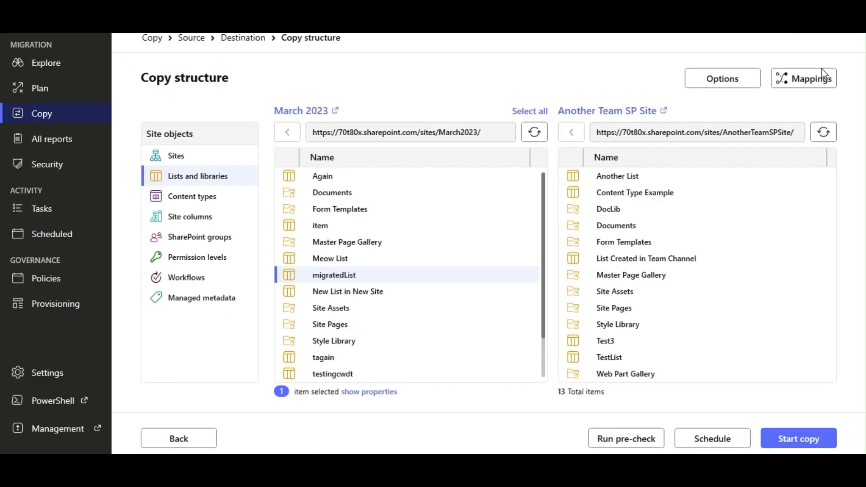
Step: Set the dependencies to copy to a custom location, /sites/AnotherTeamSPSite/, and close the copy options
left_click(725, 74)
left_click(146, 144)
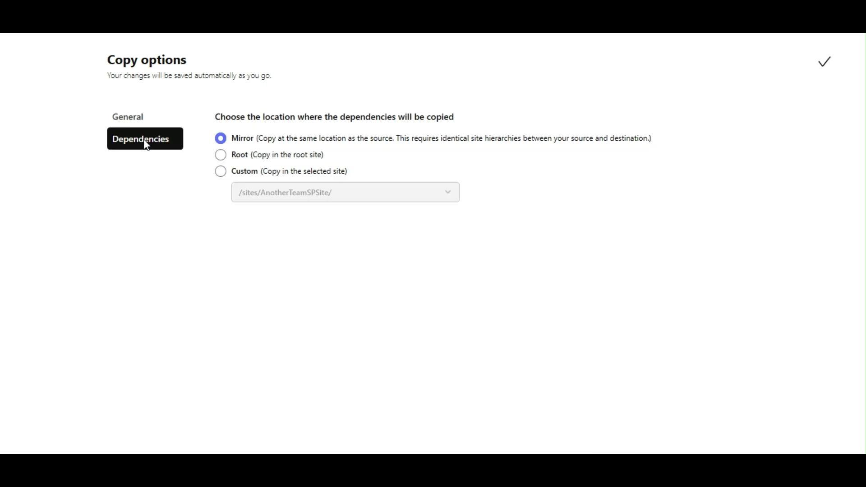
left_click(221, 172)
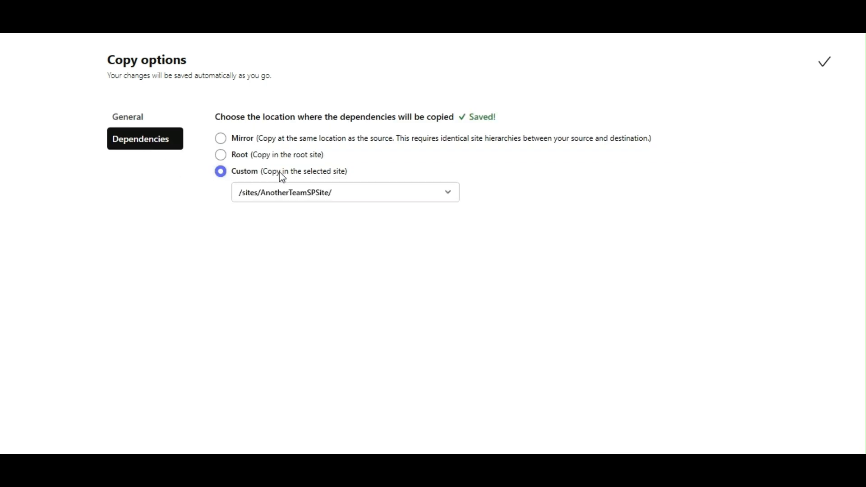
left_click(430, 195)
left_click(432, 196)
left_click(827, 67)
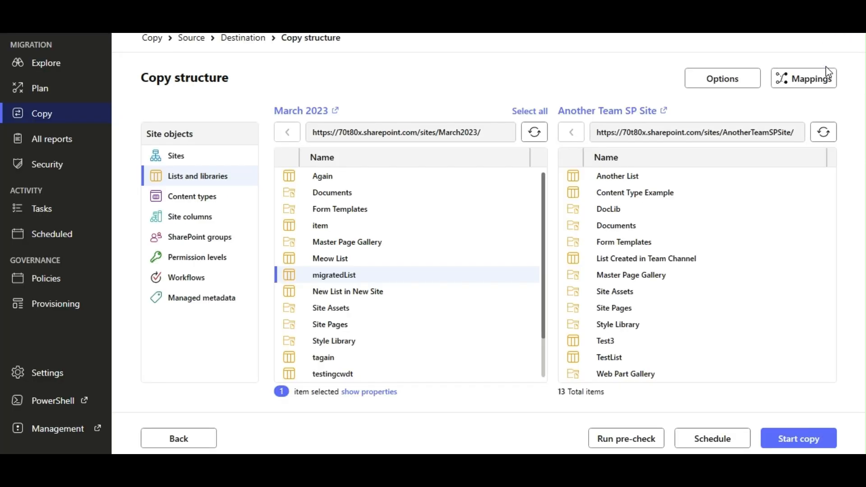
Step: Open the users and groups mappings and map unresolved users or groups to the destination's System Account
left_click(806, 81)
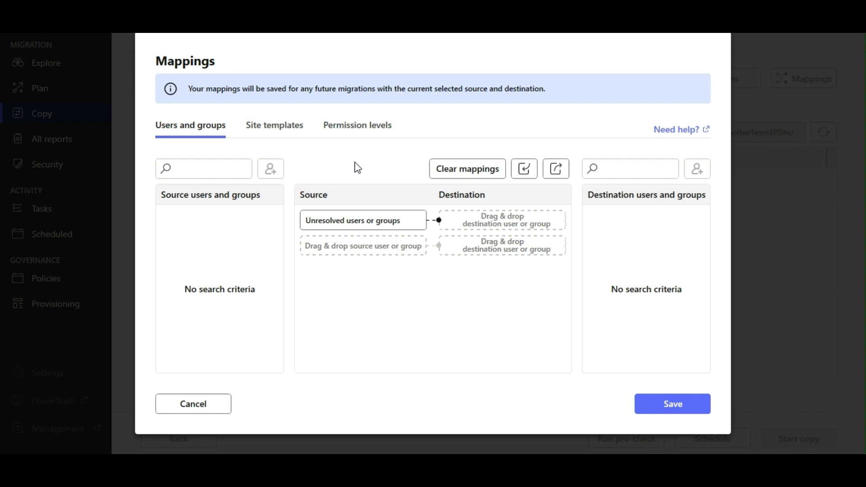
left_click(620, 167)
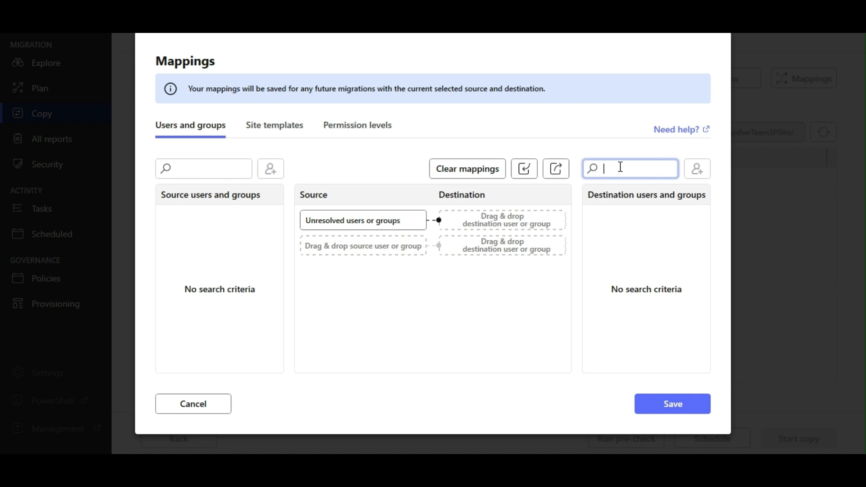
type("sy")
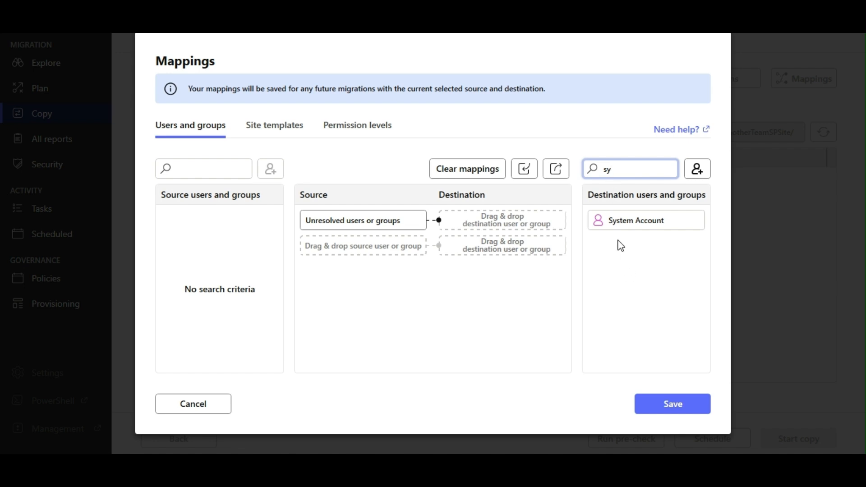
left_click(615, 221)
left_click_drag(615, 221, 485, 219)
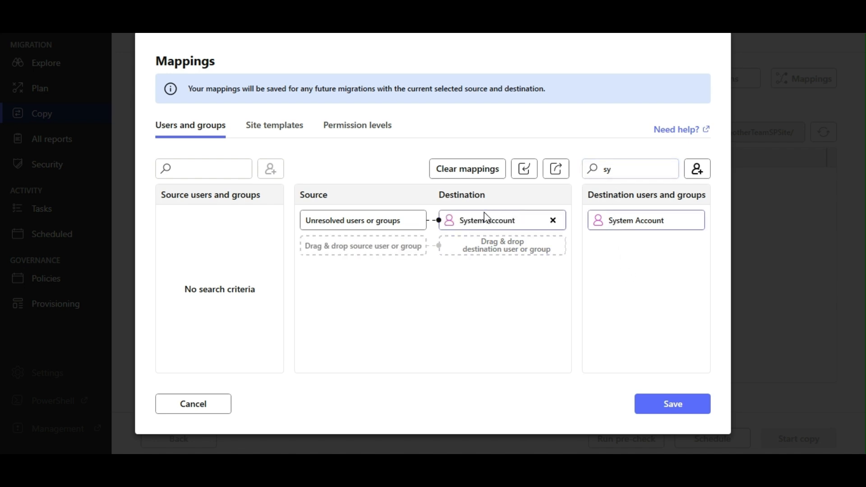
Step: Map unresolved users or groups to SharePoint App, and search the destination users by a person's first name
left_click(619, 170)
key("BackSpace")
key("BackSpace")
type("sharepoint")
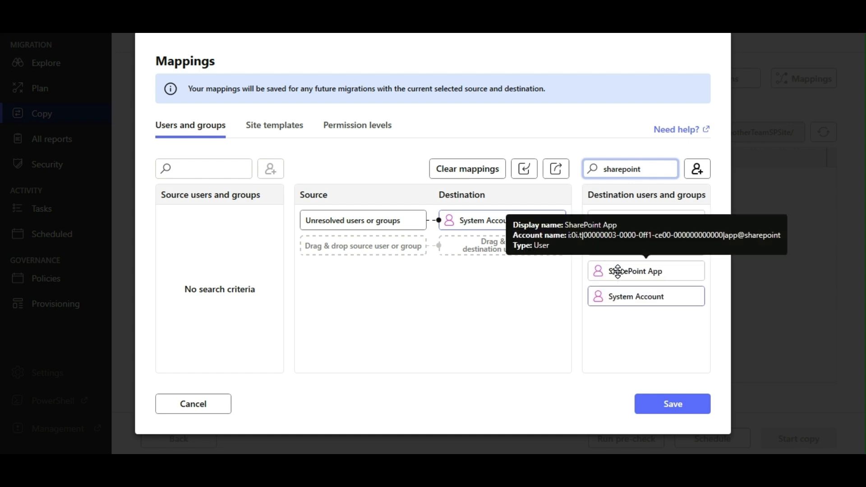
left_click_drag(617, 273, 497, 225)
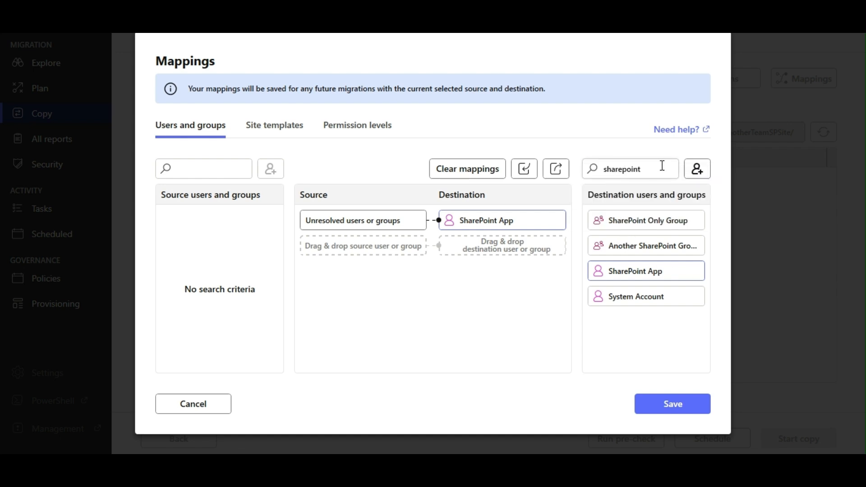
left_click_drag(649, 168, 605, 169)
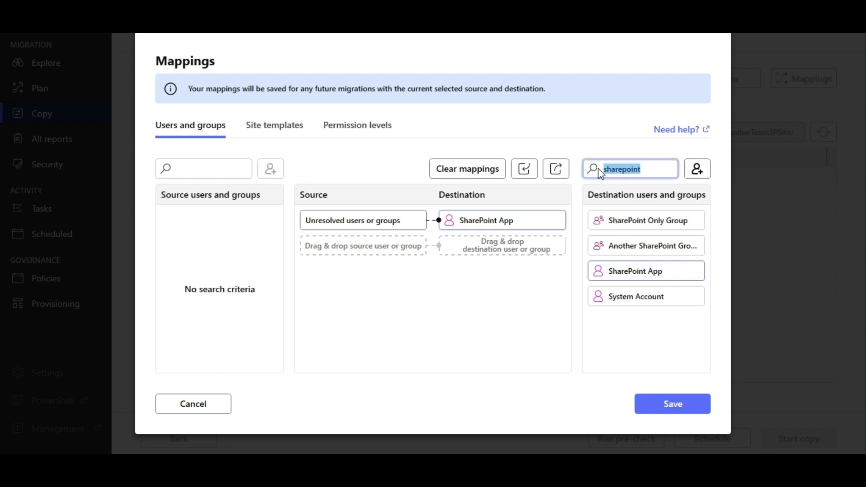
type("adele")
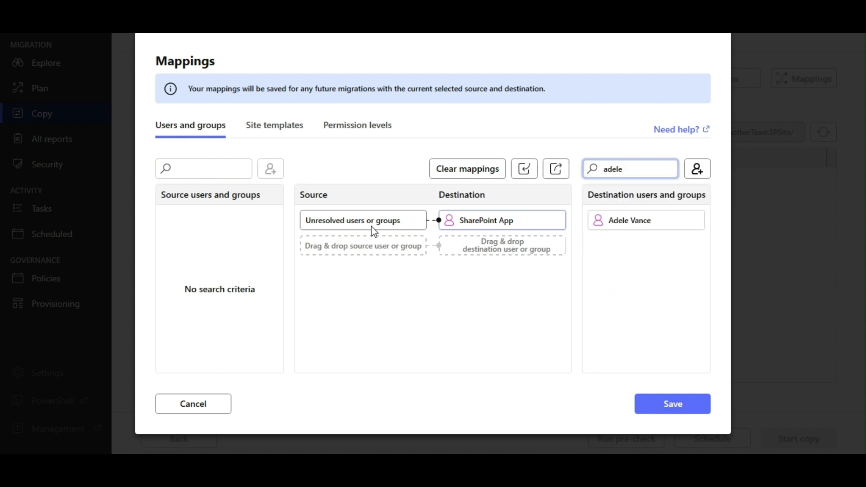
Step: Map the source permission level Edit to Contribute at the destination and save the mappings
left_click(368, 126)
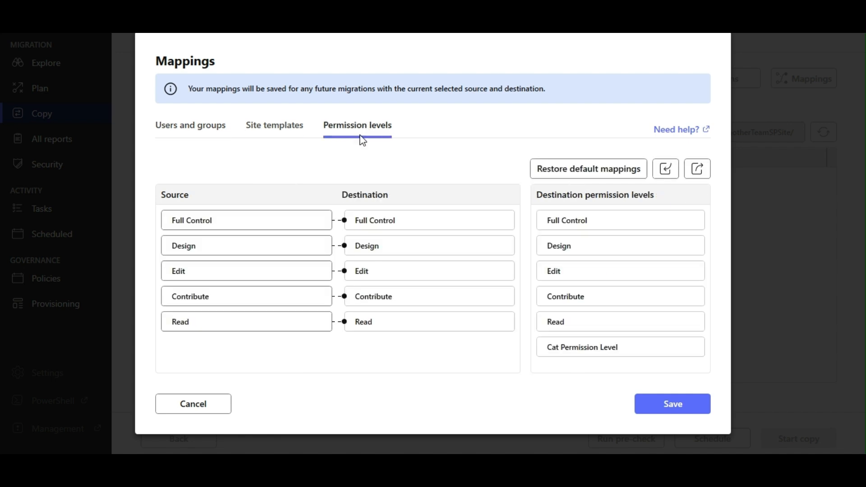
mouse_move(417, 275)
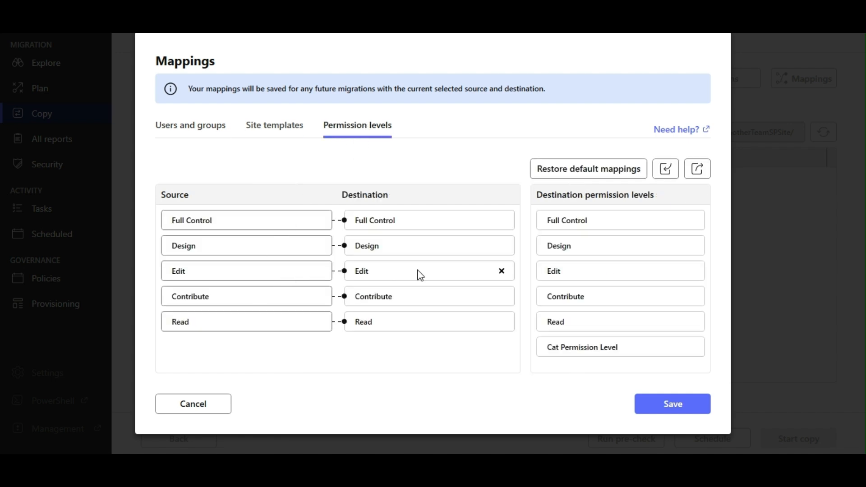
left_click(501, 271)
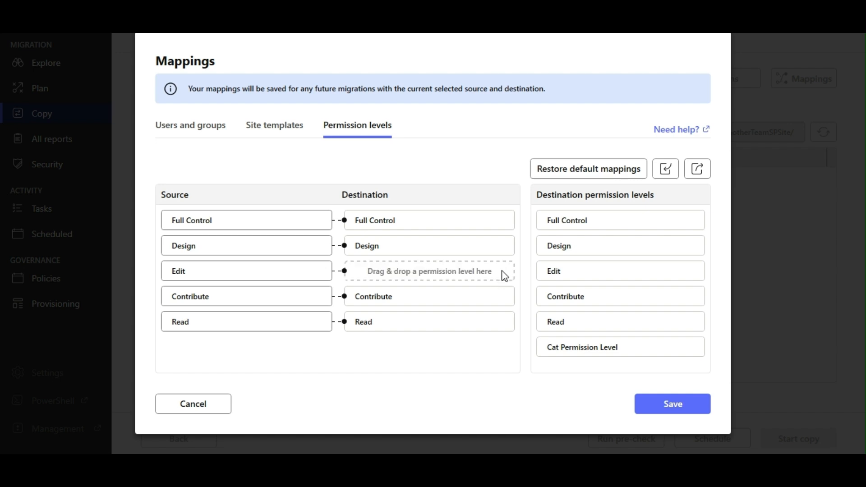
left_click_drag(574, 298, 445, 276)
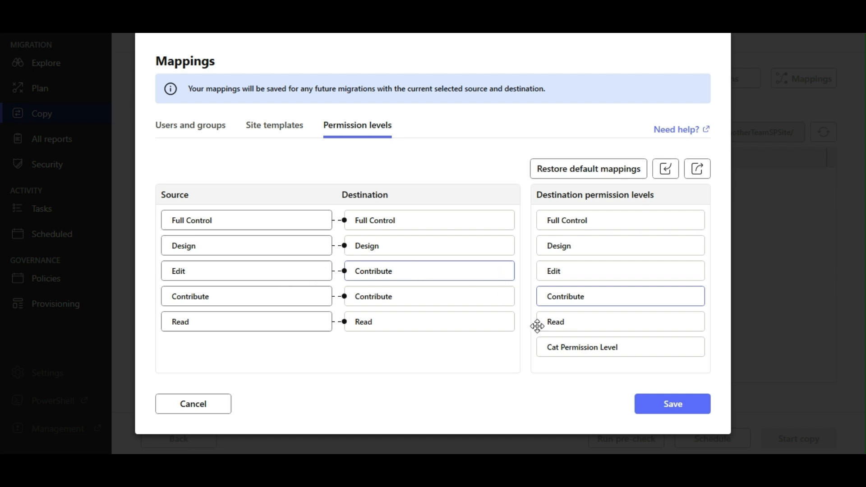
left_click(670, 410)
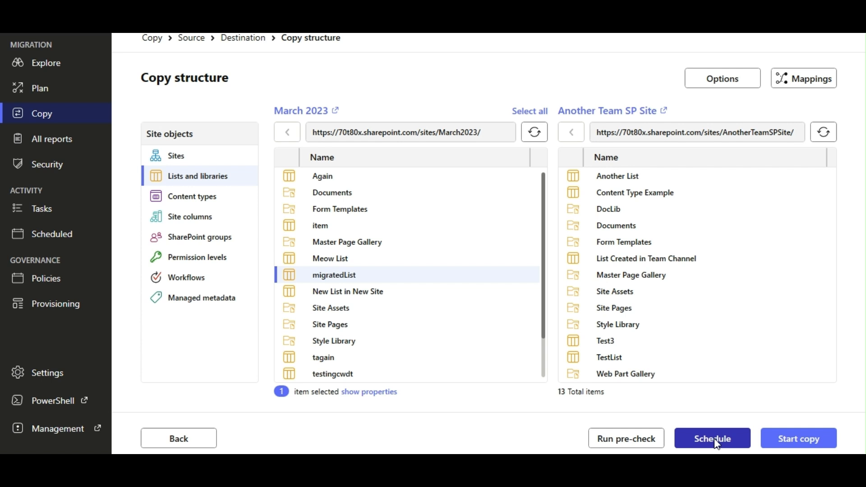
mouse_move(796, 444)
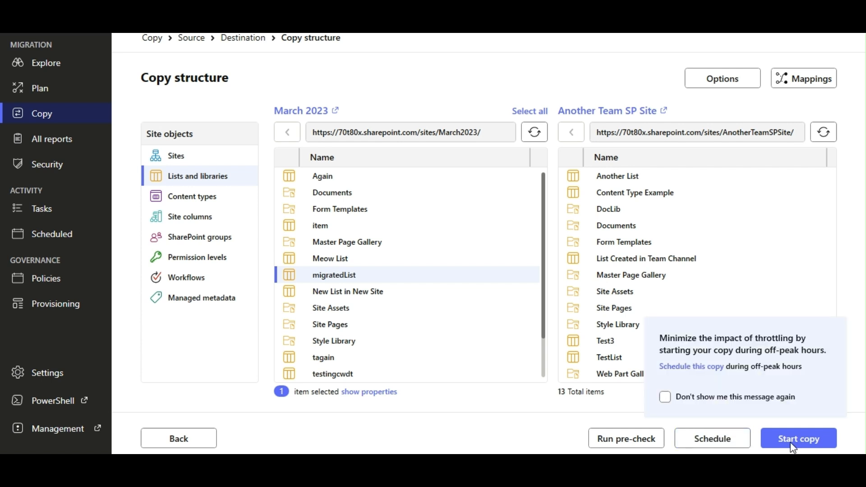
left_click(625, 440)
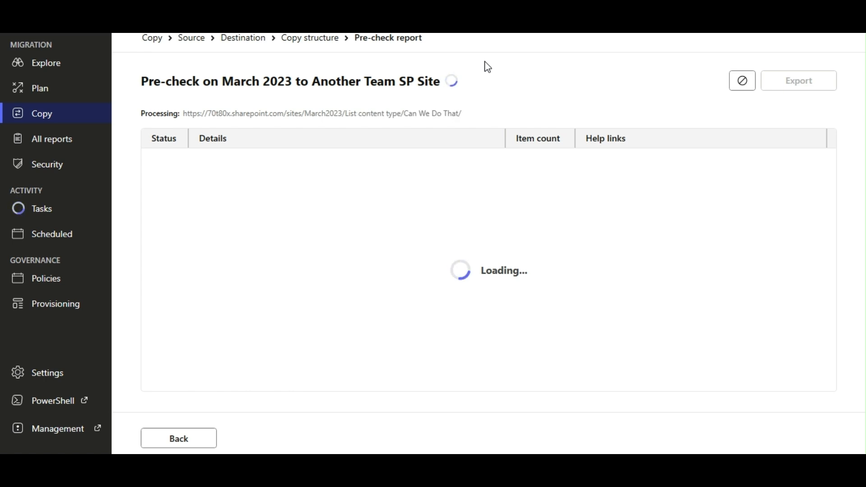
left_click(748, 85)
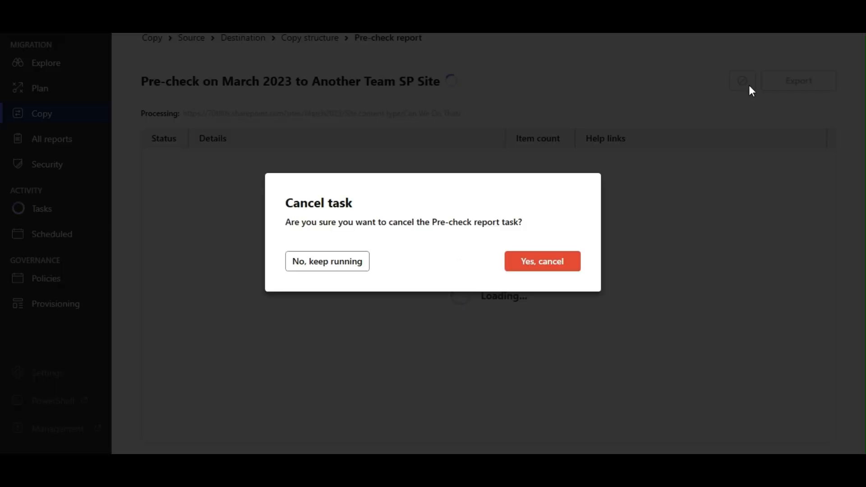
left_click(543, 261)
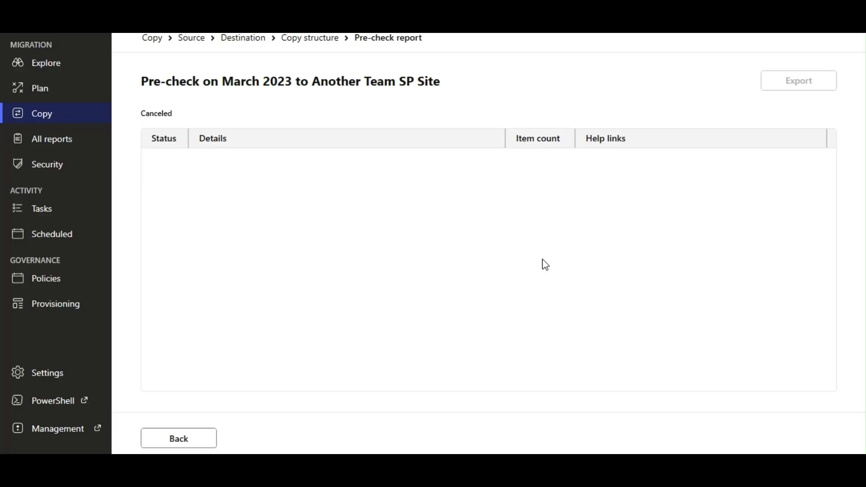
left_click(306, 43)
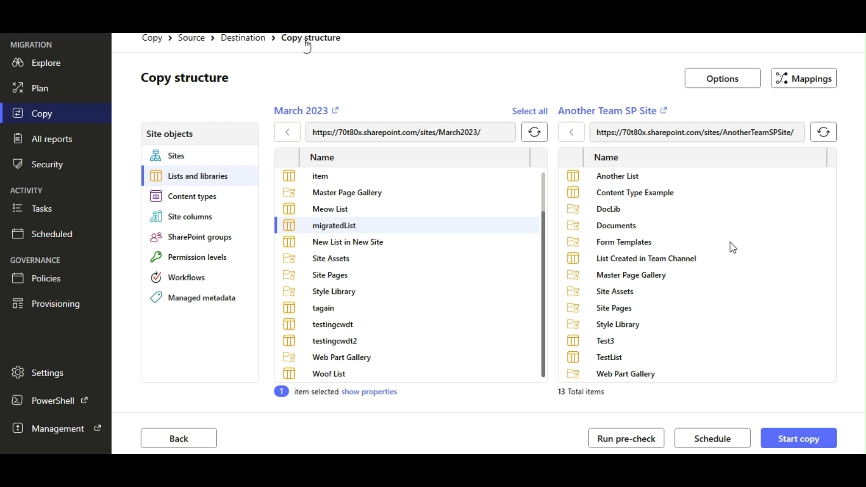
Step: Run the pre-check for the migratedList copy, return to the copy structure and start copying the list to Another Team SP Site
left_click(640, 445)
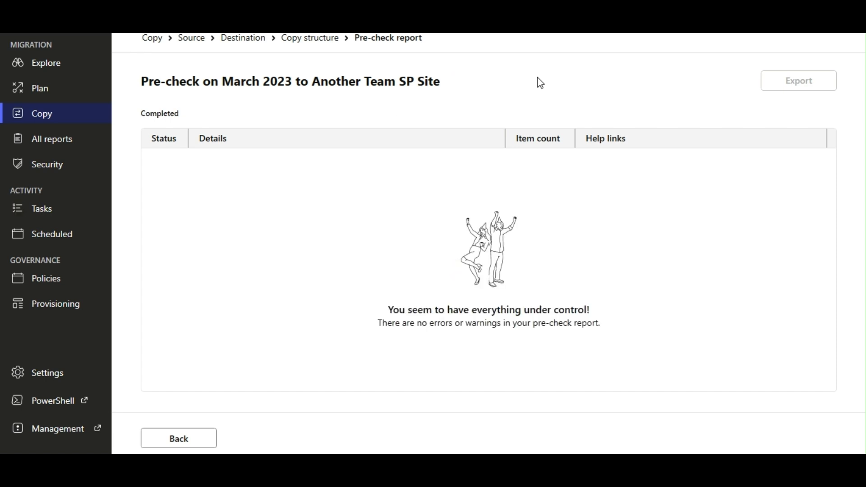
left_click(321, 41)
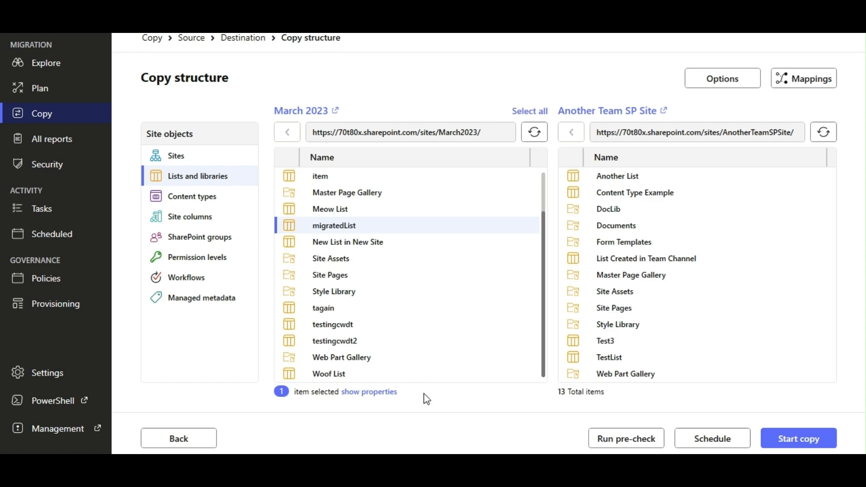
left_click(801, 437)
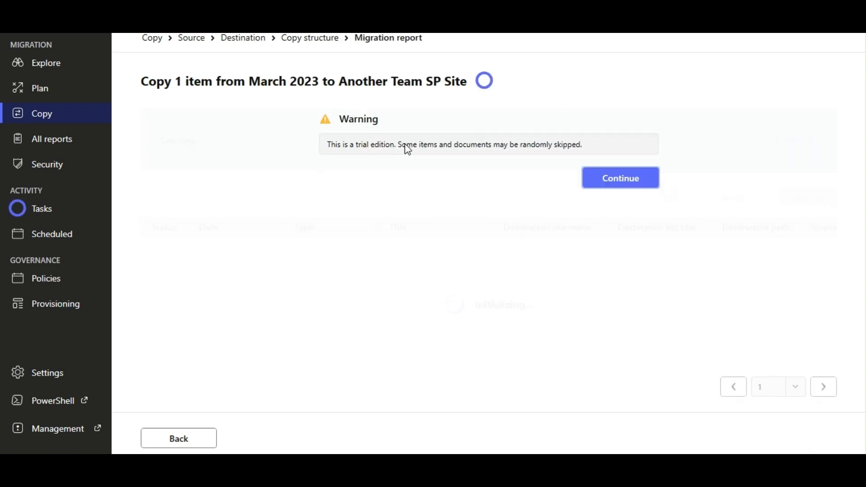
left_click(608, 185)
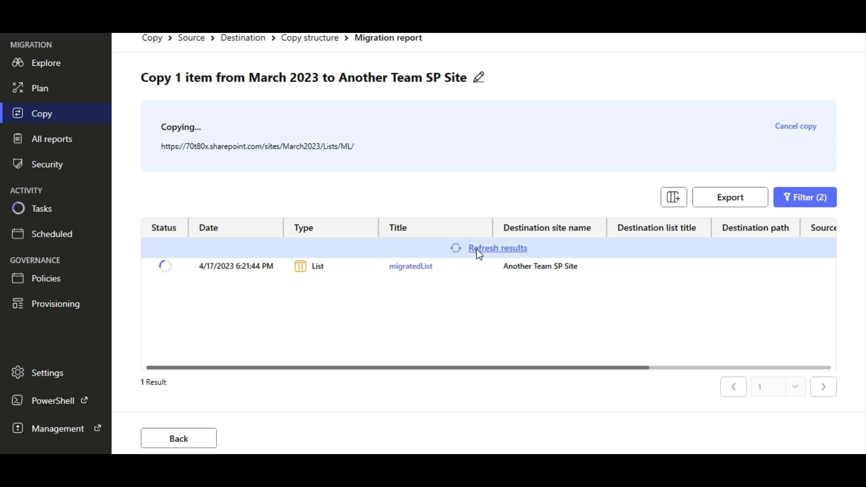
Step: Refresh the migration report during the copy and check the status of the copied columns, content types and list items
left_click(481, 251)
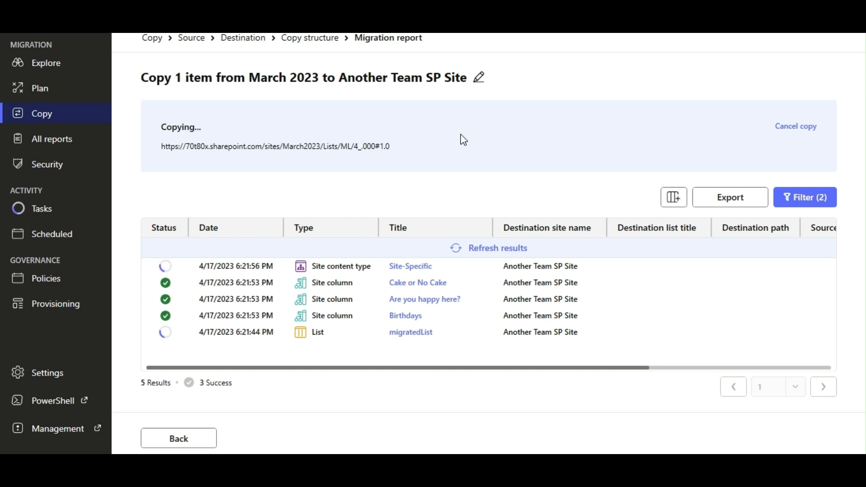
left_click(484, 251)
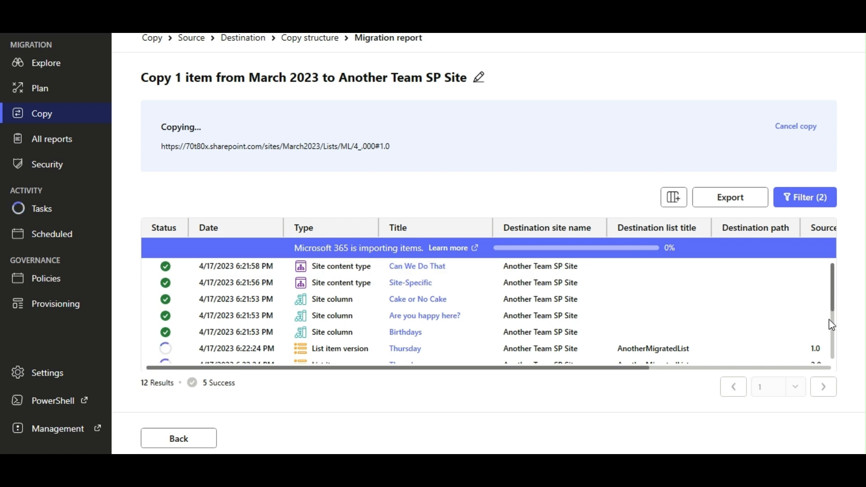
scroll(833, 324, "down", 3)
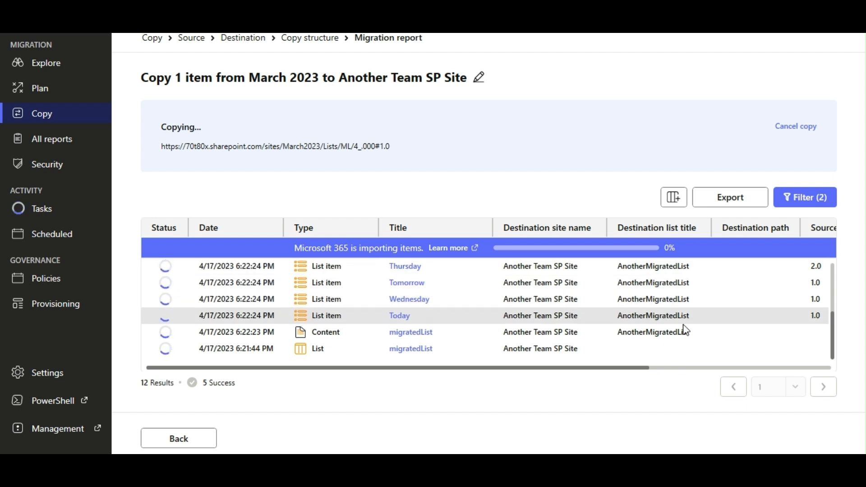
mouse_move(831, 317)
left_mouse_down()
mouse_move(831, 294)
mouse_move(831, 301)
left_mouse_up()
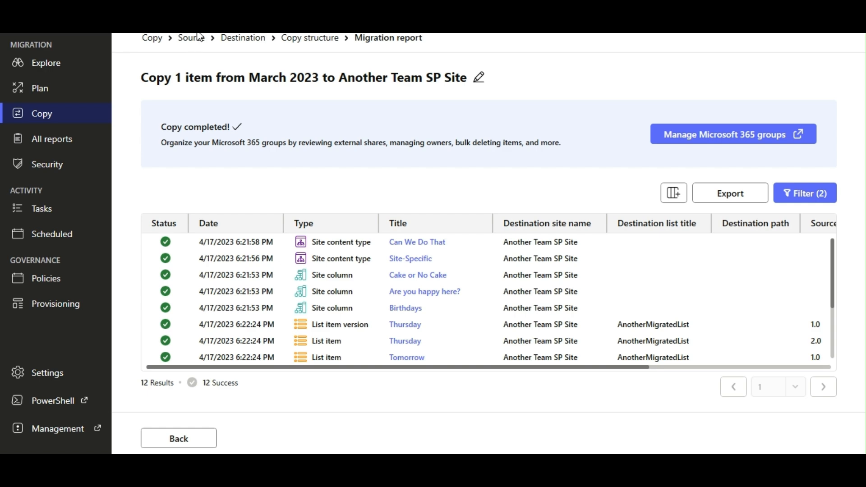
Step: Return to the copy structure and list the content types of the source and destination sites
left_click(323, 44)
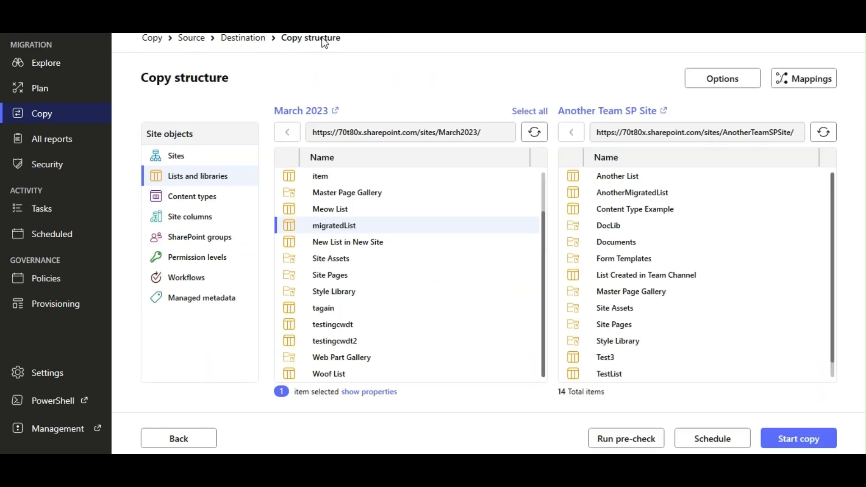
left_click(185, 202)
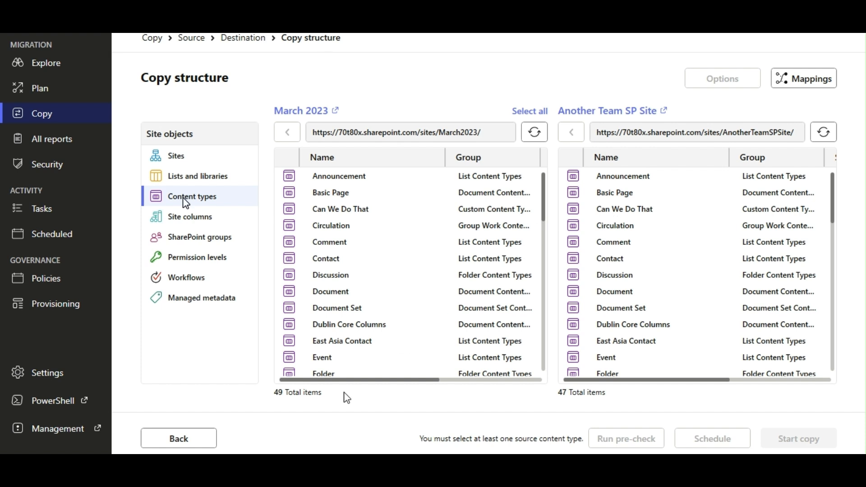
Step: Switch to the browser, reload Another Team SP Site's contents, and open AnotherMigratedList and the March 2023 site's migratedList for comparison
mouse_move(291, 471)
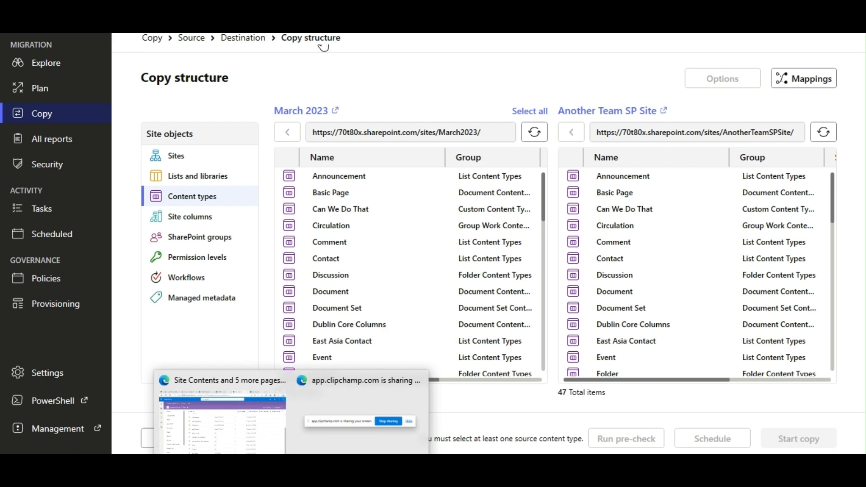
left_click(219, 431)
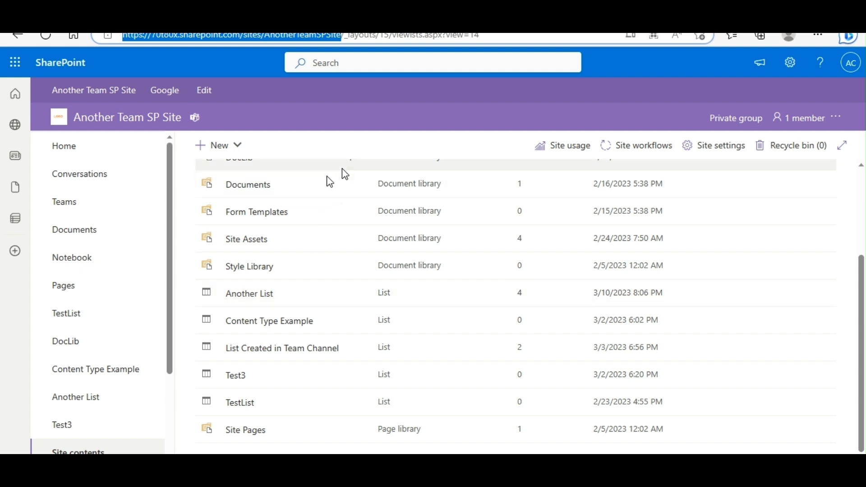
left_click(46, 38)
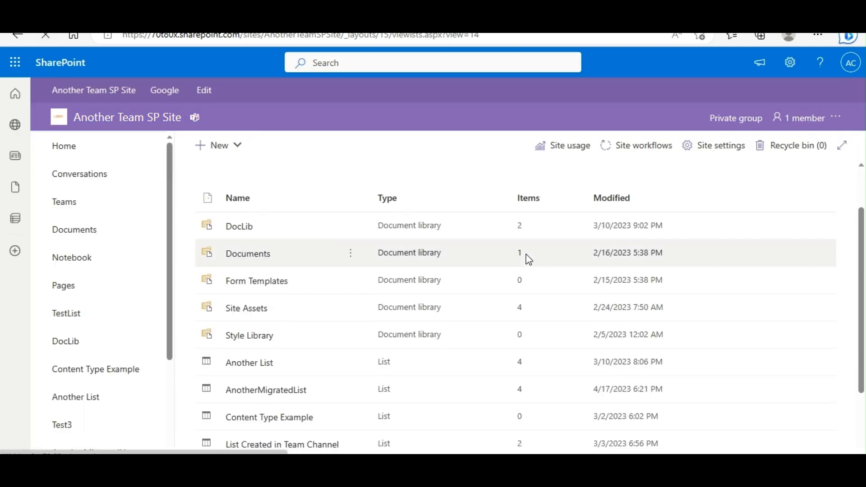
scroll(526, 255, "down", 1)
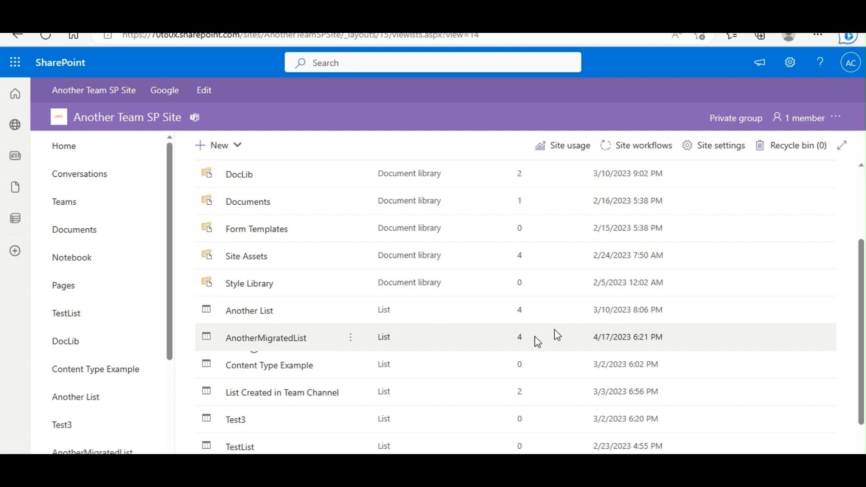
left_click(280, 339)
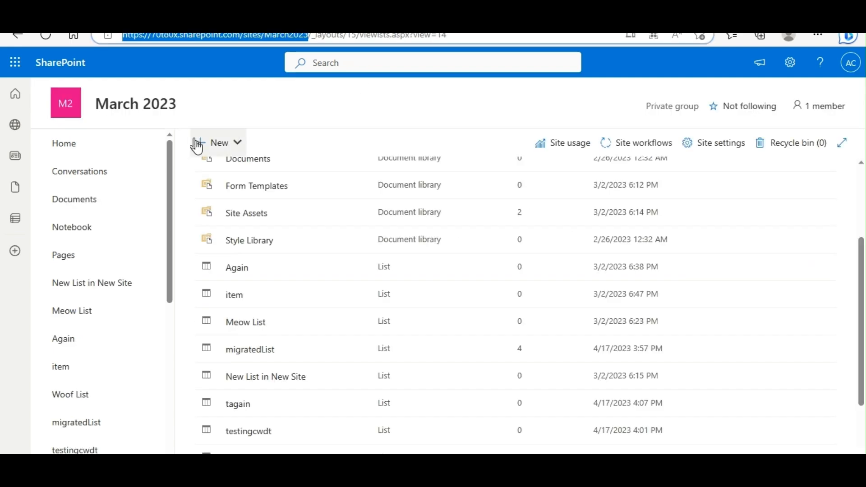
left_click(251, 349)
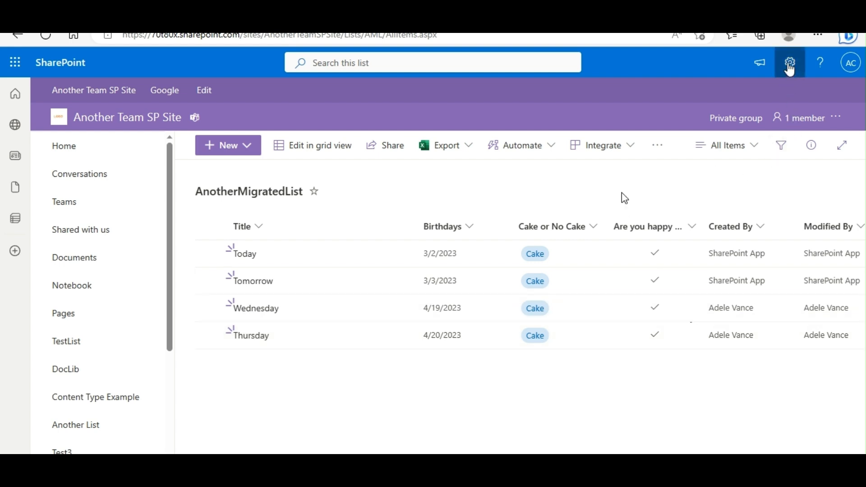
Step: Open the list settings of AnotherMigratedList and examine its content types and columns
left_click(789, 66)
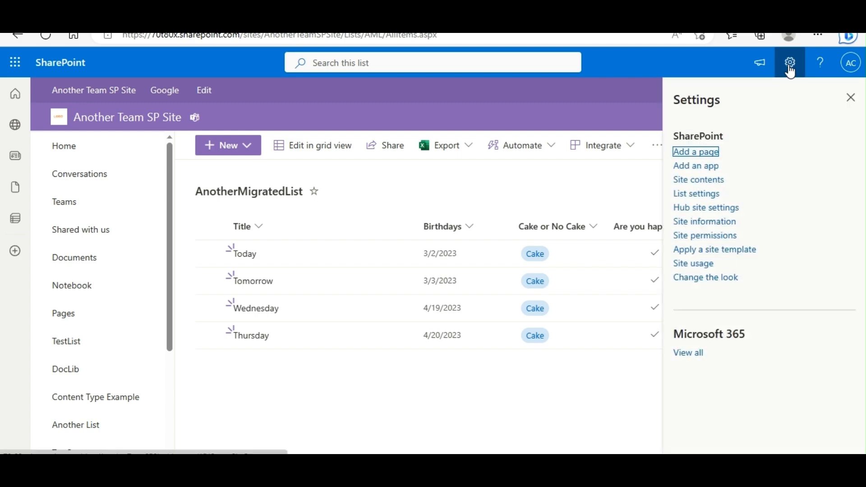
left_click(696, 195)
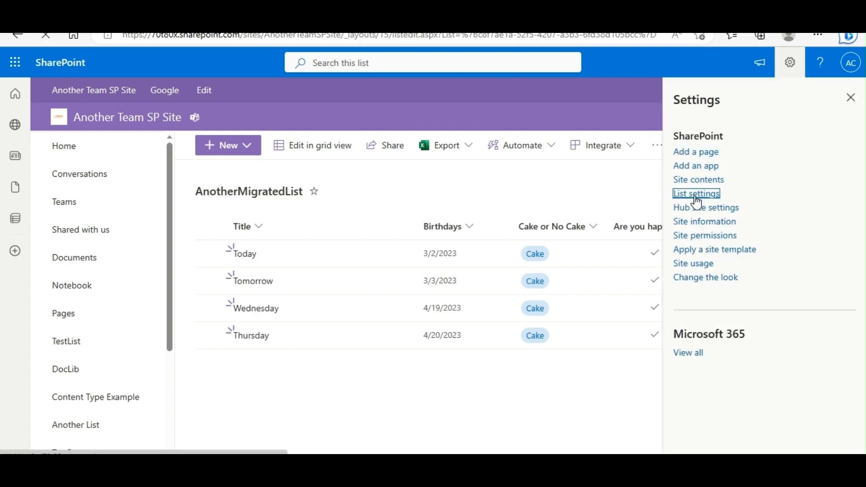
scroll(575, 315, "down", 7)
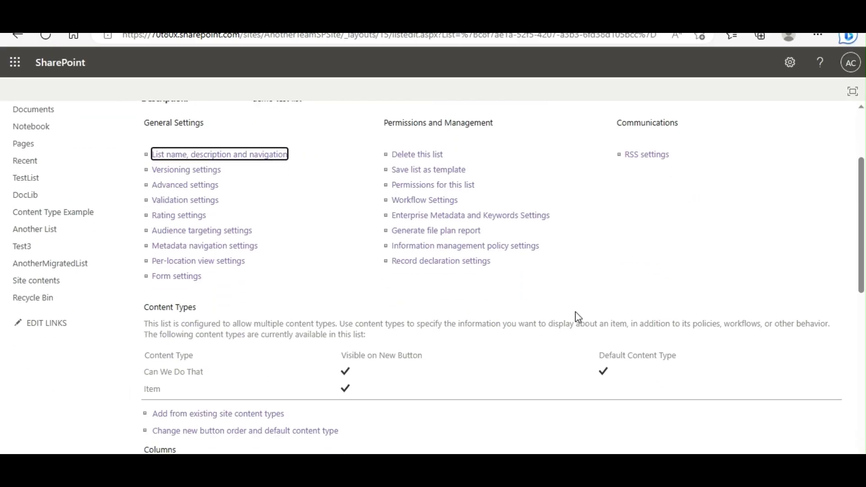
scroll(578, 317, "down", 2)
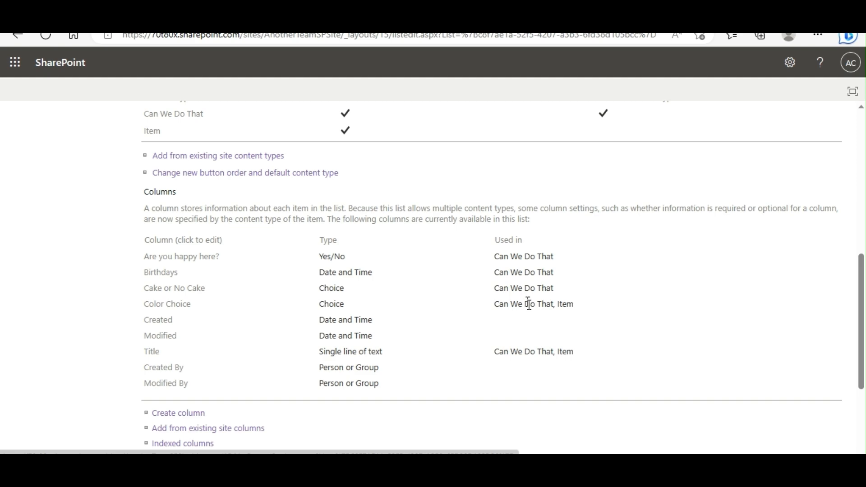
scroll(695, 295, "up", 5)
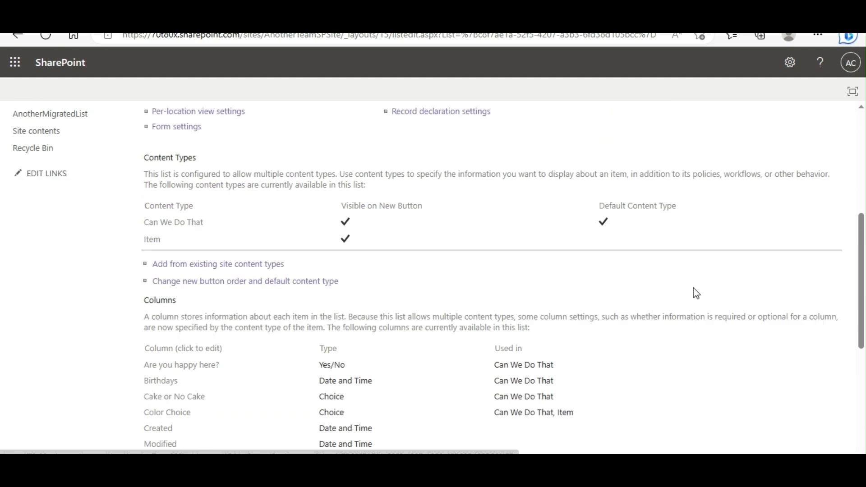
scroll(692, 291, "down", 2)
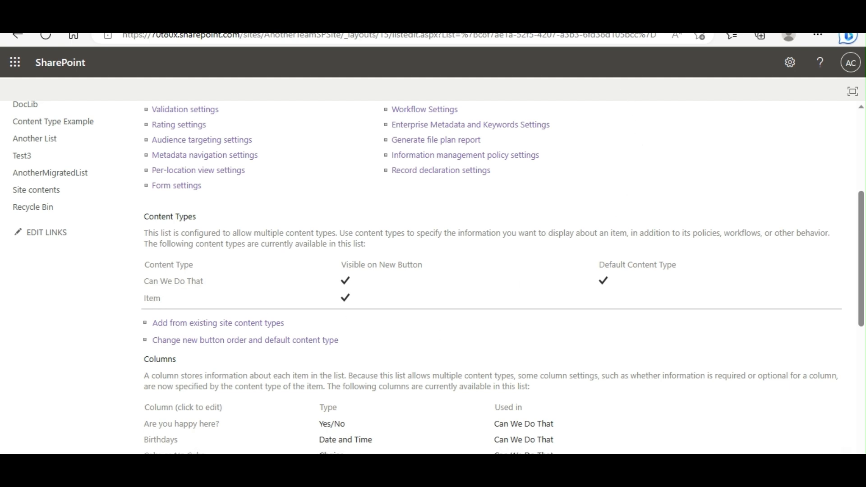
Step: Open the list settings of migratedList on the March 2023 site and examine its content types and columns
left_click(640, 16)
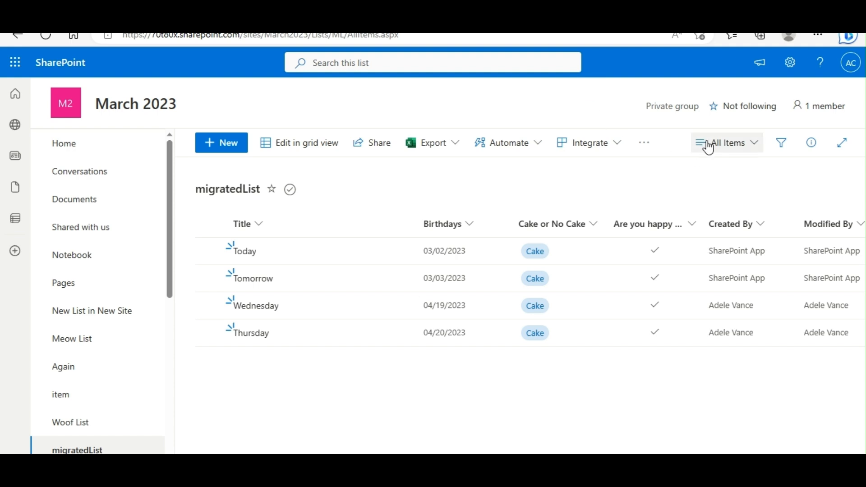
left_click(795, 66)
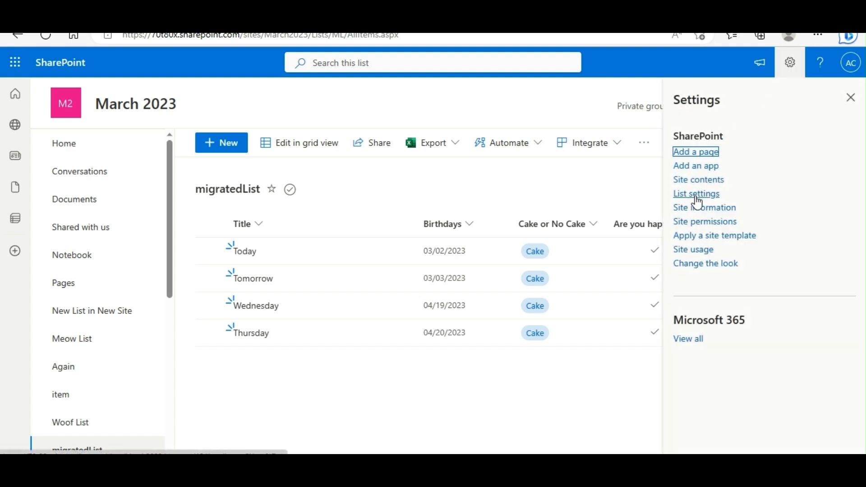
left_click(697, 197)
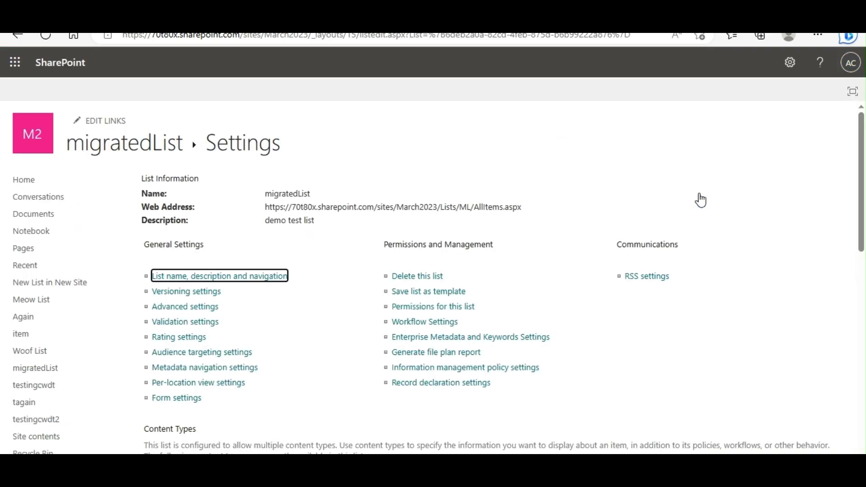
scroll(332, 304, "down", 5)
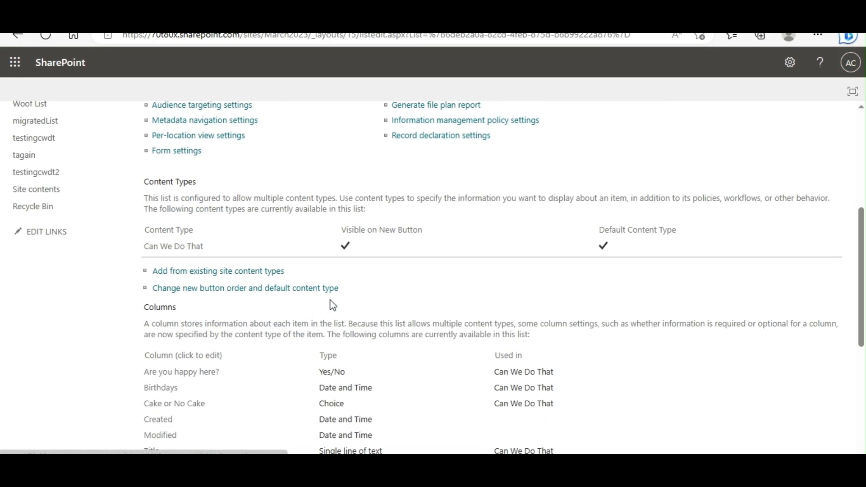
scroll(331, 305, "down", 1)
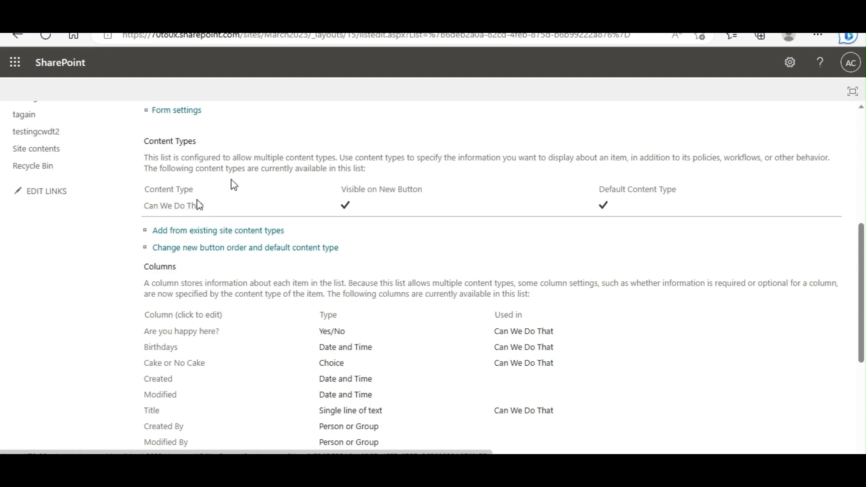
scroll(265, 153, "up", 4)
scroll(265, 153, "down", 4)
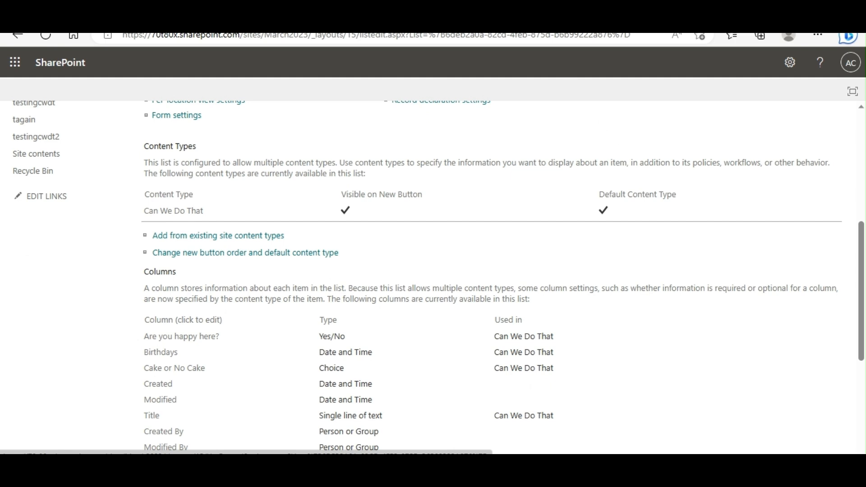
Step: Return to the AnotherMigratedList settings and compare its content types and columns with those of the source list
left_click(541, 13)
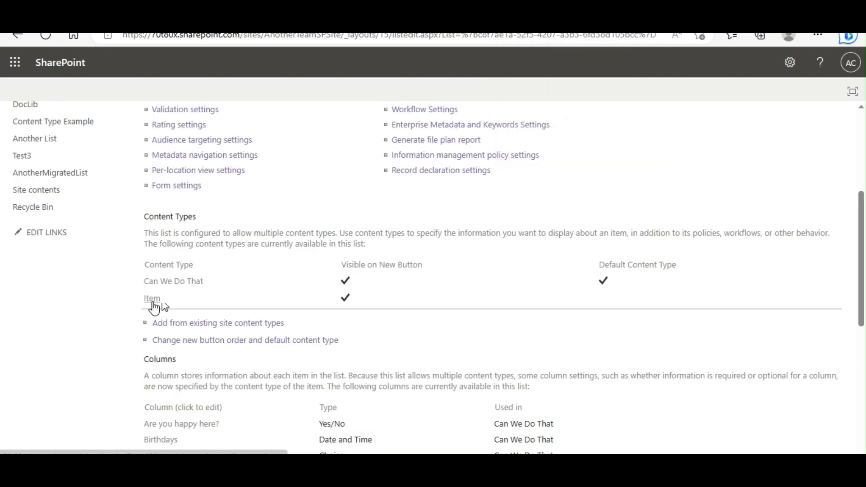
scroll(488, 300, "down", 4)
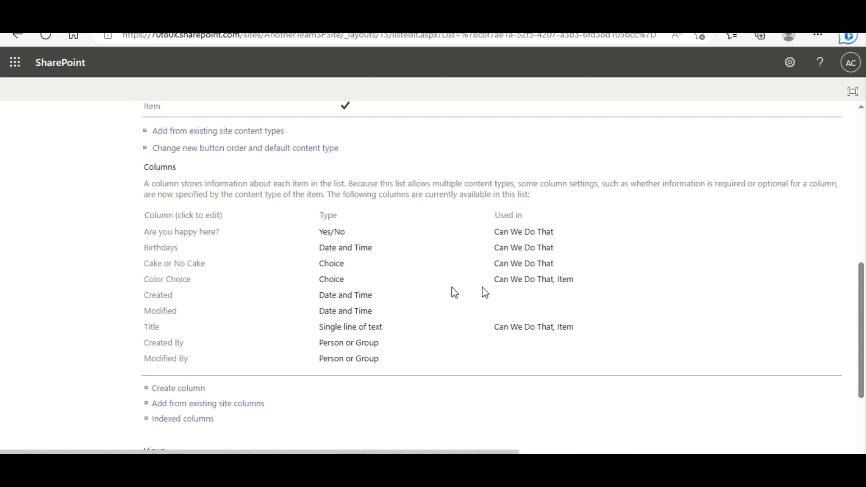
Step: Review the general settings, content types and columns in the AnotherMigratedList settings
scroll(483, 292, "up", 6)
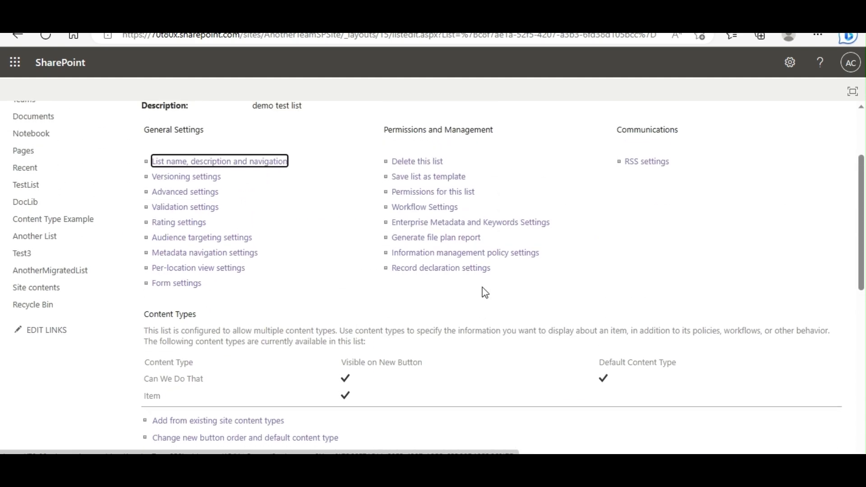
scroll(485, 292, "up", 2)
scroll(485, 292, "down", 2)
scroll(485, 292, "down", 4)
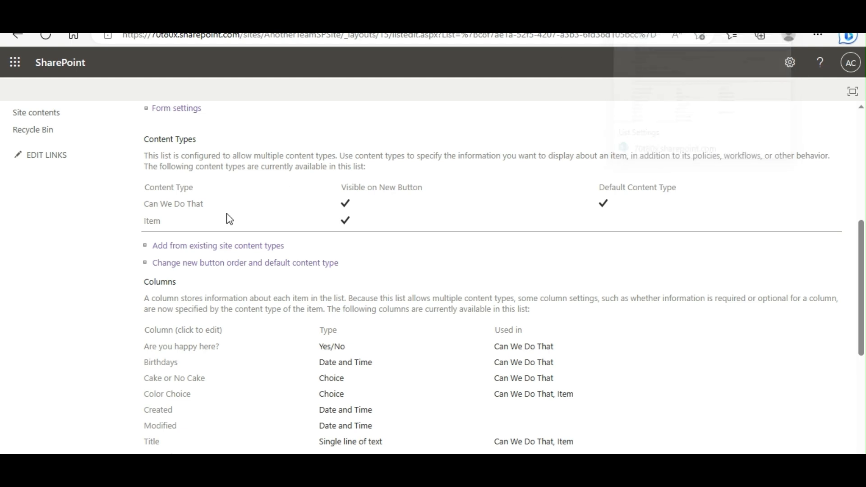
scroll(234, 429, "down", 3)
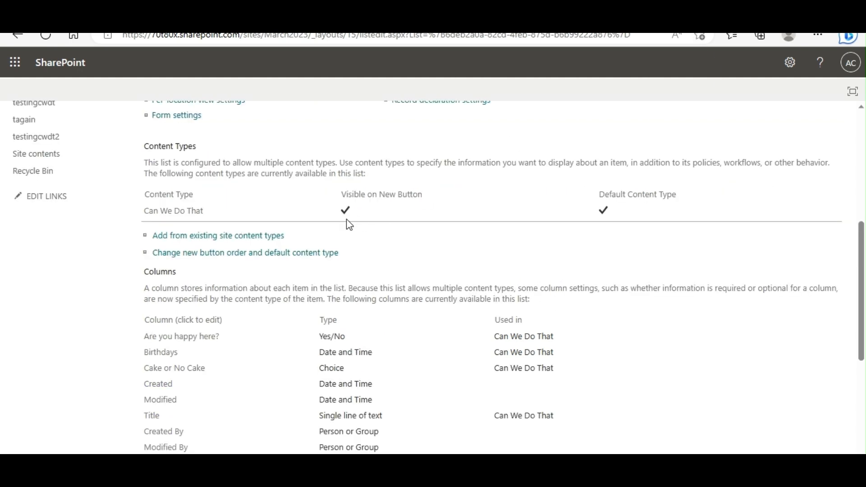
Step: Examine the list information, content types and columns in the March 2023 site's migratedList settings
scroll(448, 399, "down", 2)
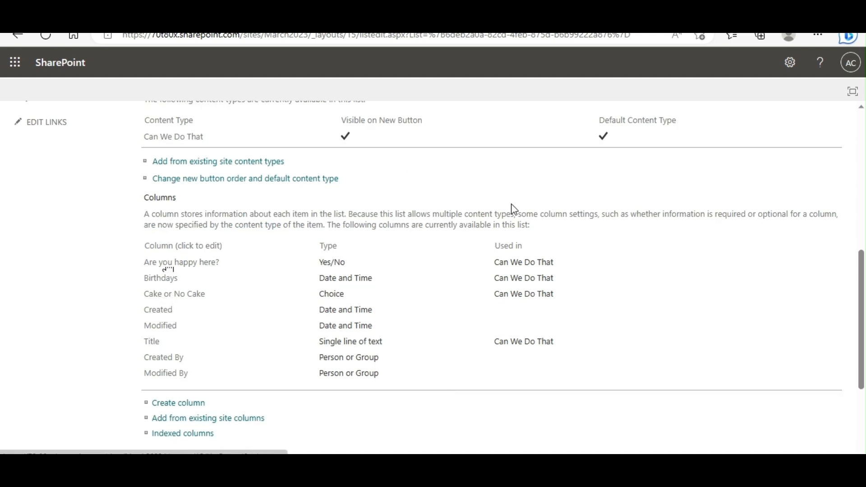
scroll(527, 207, "up", 6)
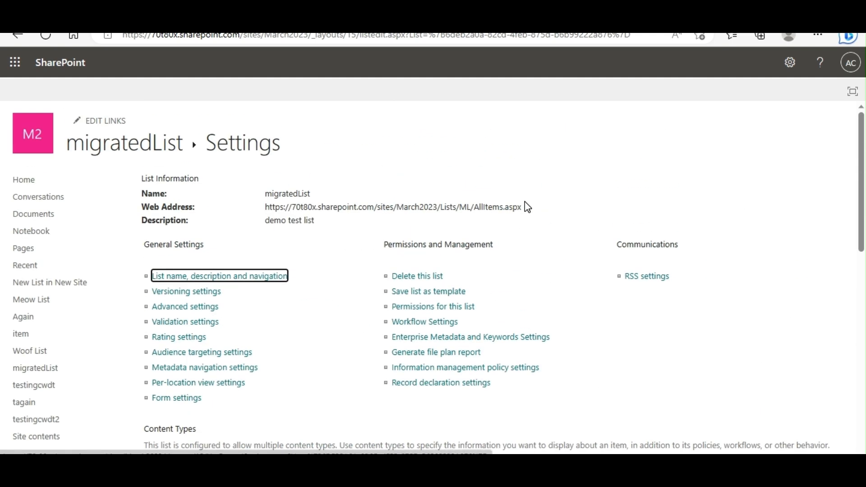
scroll(510, 172, "down", 3)
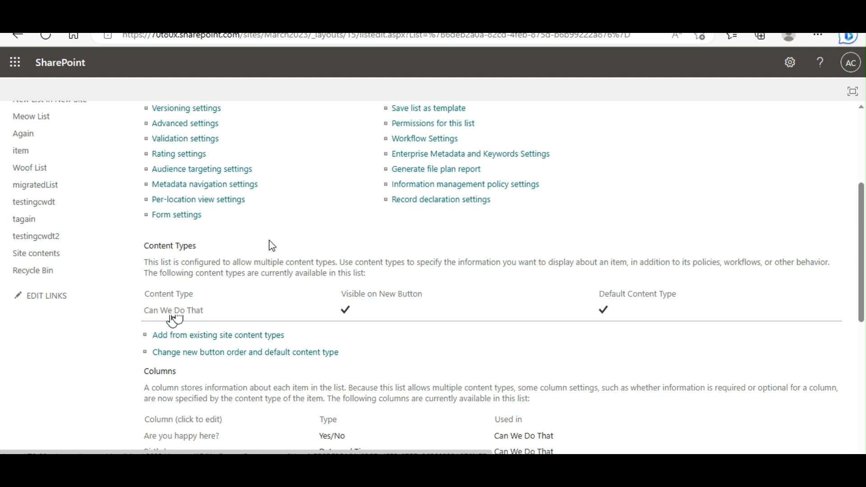
scroll(269, 240, "up", 3)
scroll(269, 240, "down", 3)
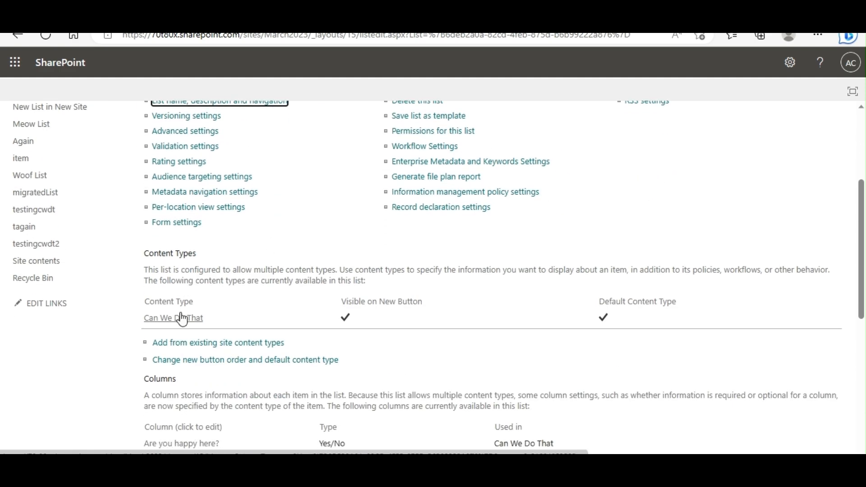
Step: Check migratedList's advanced settings, and open its Can We Do That content type to examine the columns
left_click(174, 136)
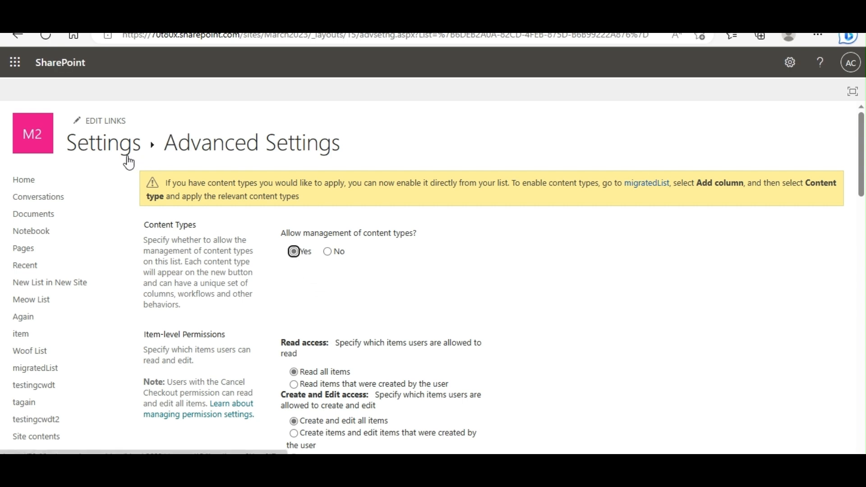
left_click(18, 37)
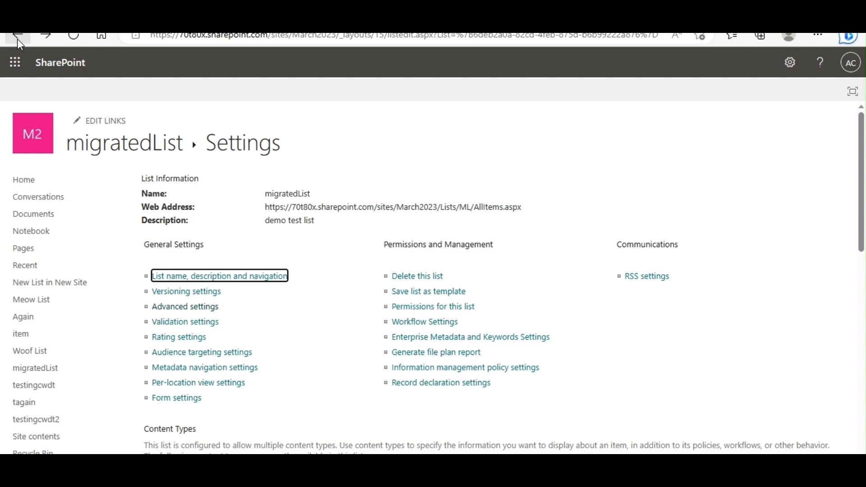
scroll(229, 191, "down", 4)
scroll(229, 191, "down", 1)
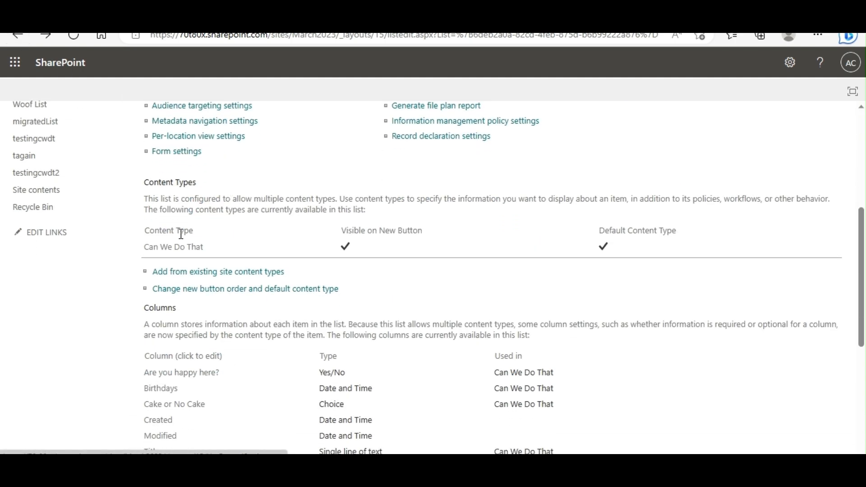
left_click(163, 252)
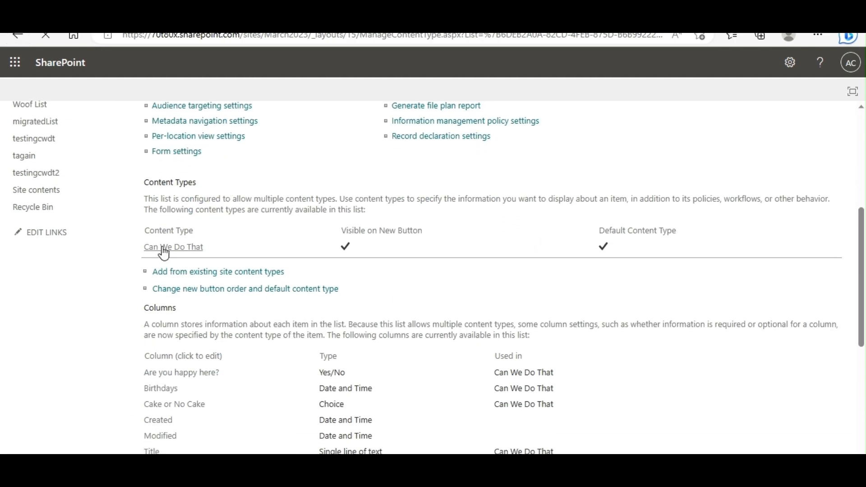
scroll(331, 311, "down", 2)
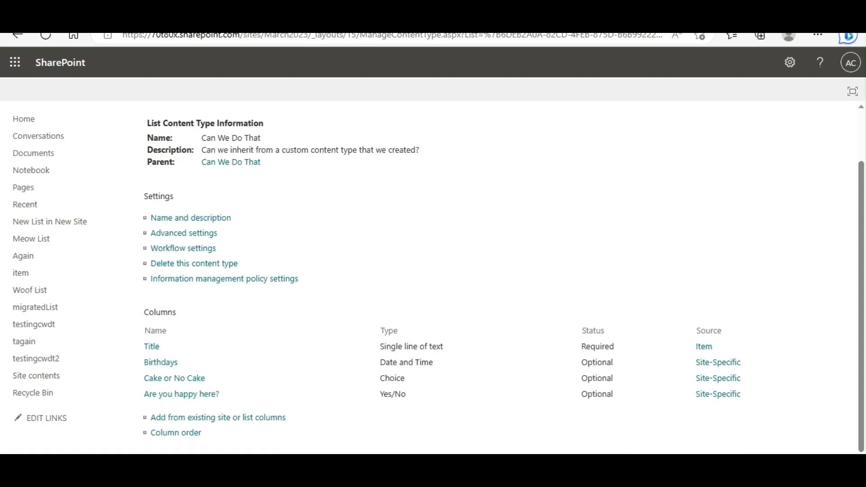
left_click_drag(307, 36, 248, 35)
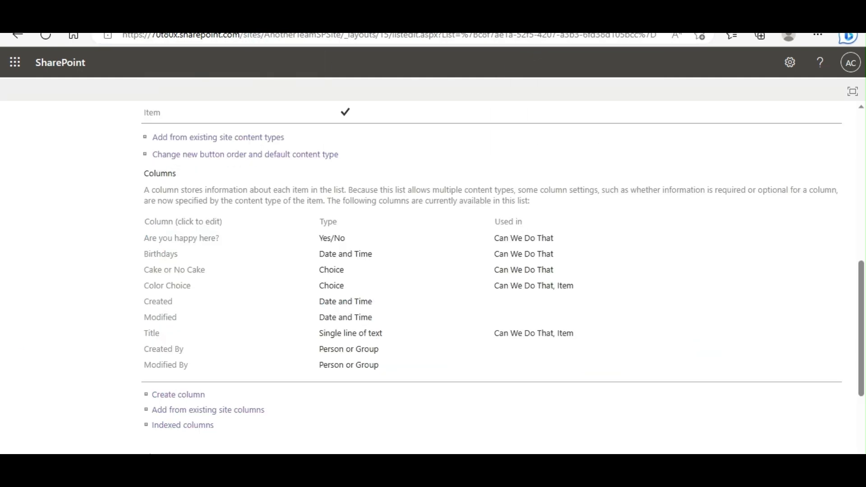
Step: In the AnotherMigratedList settings, highlight the site name in the address and the content types using the Color Choice column
left_click_drag(340, 36, 275, 39)
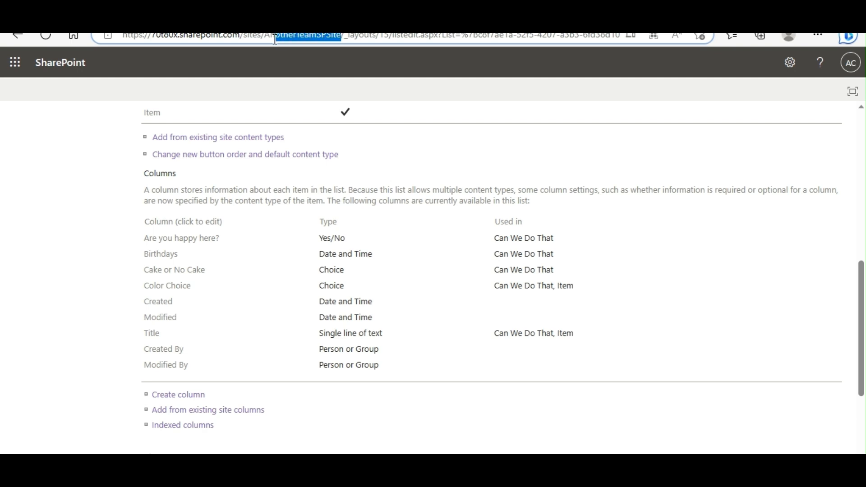
scroll(280, 170, "up", 2)
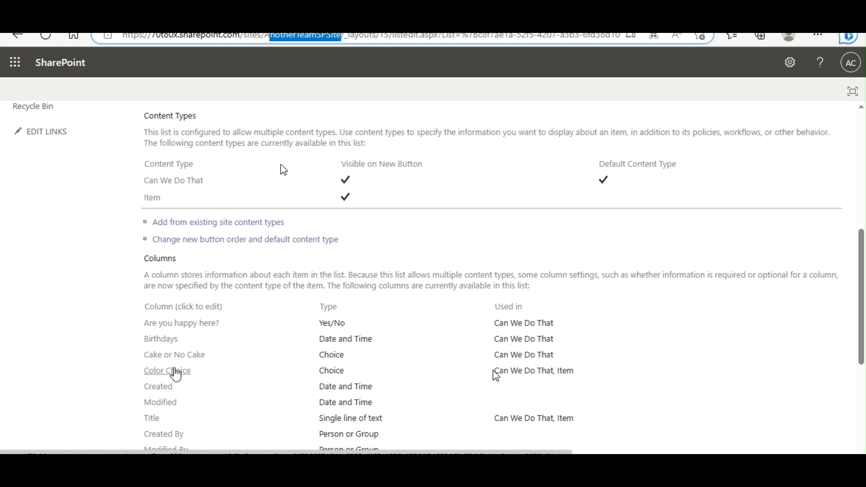
left_click_drag(494, 373, 576, 374)
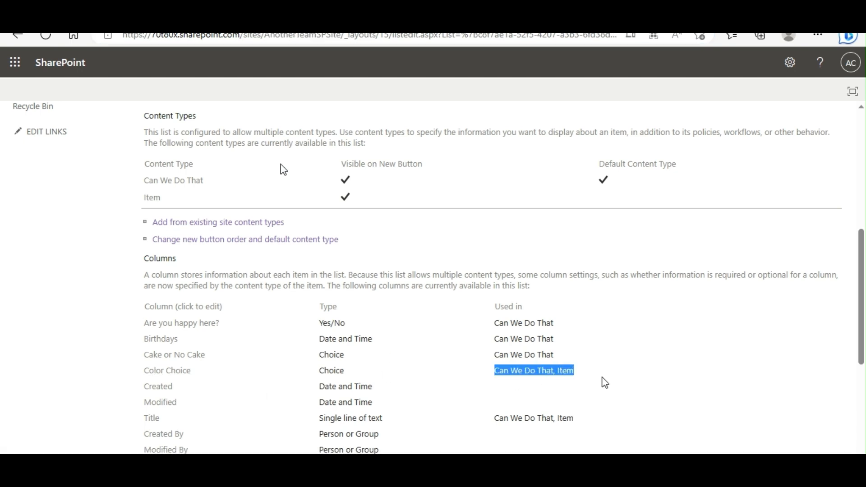
left_click(483, 225)
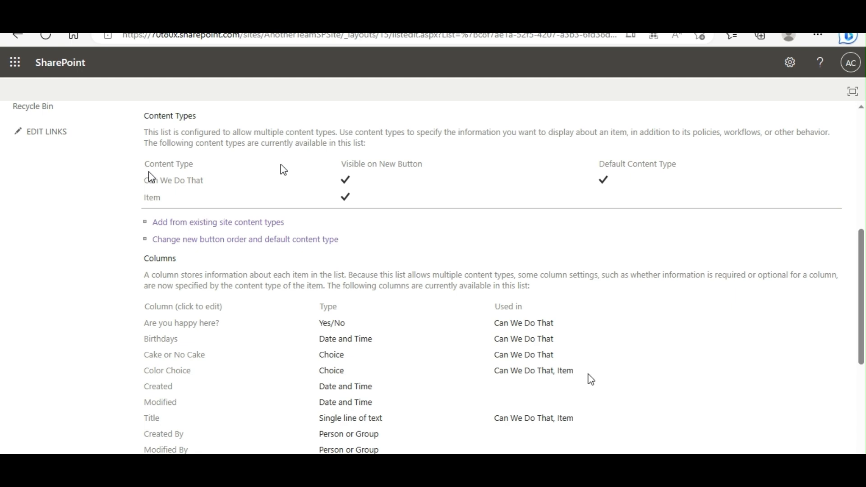
Step: Open the Can We Do That content type of AnotherMigratedList and examine its columns and their sources
left_click(167, 184)
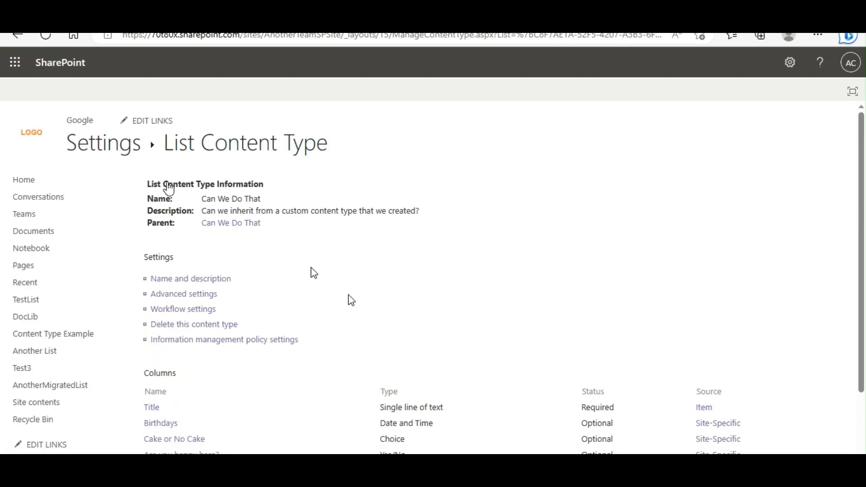
scroll(350, 300, "down", 2)
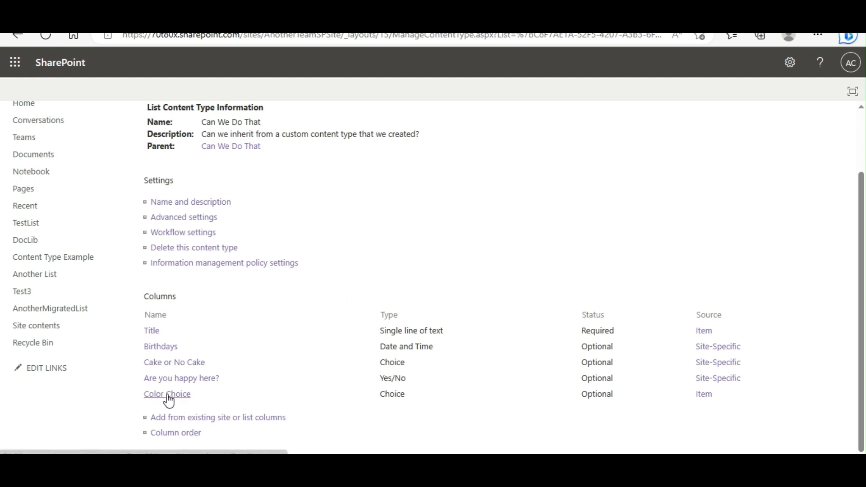
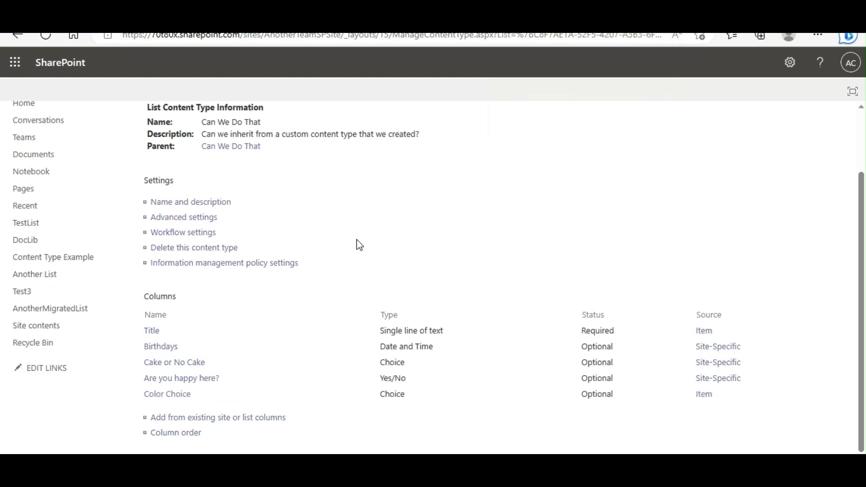
scroll(359, 245, "up", 1)
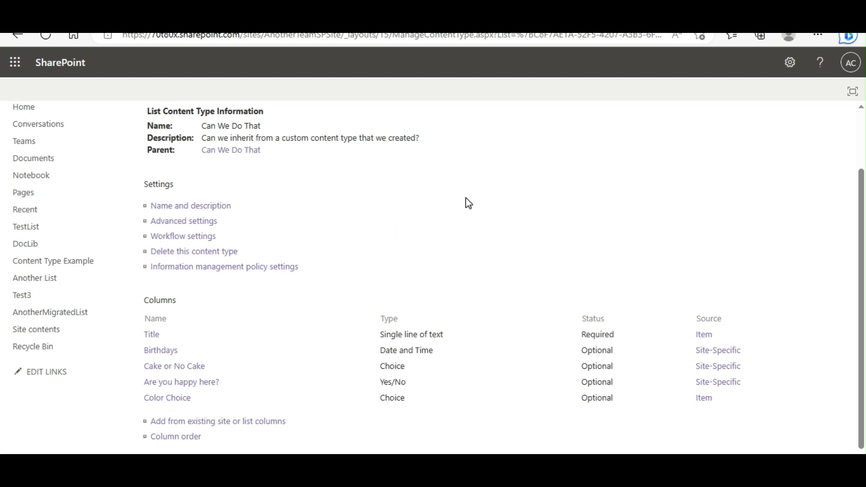
scroll(466, 198, "up", 2)
scroll(466, 198, "down", 2)
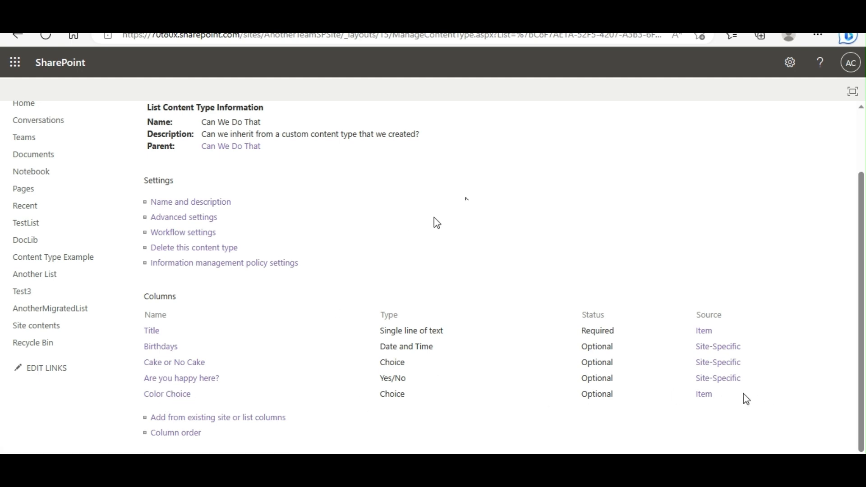
scroll(435, 221, "up", 2)
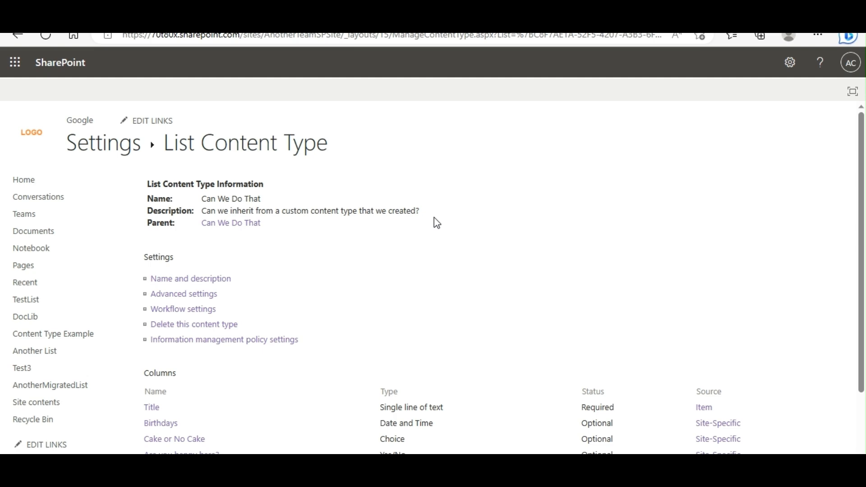
Step: Return to the AnotherMigratedList settings and open the Item content type to examine its columns
left_click(17, 36)
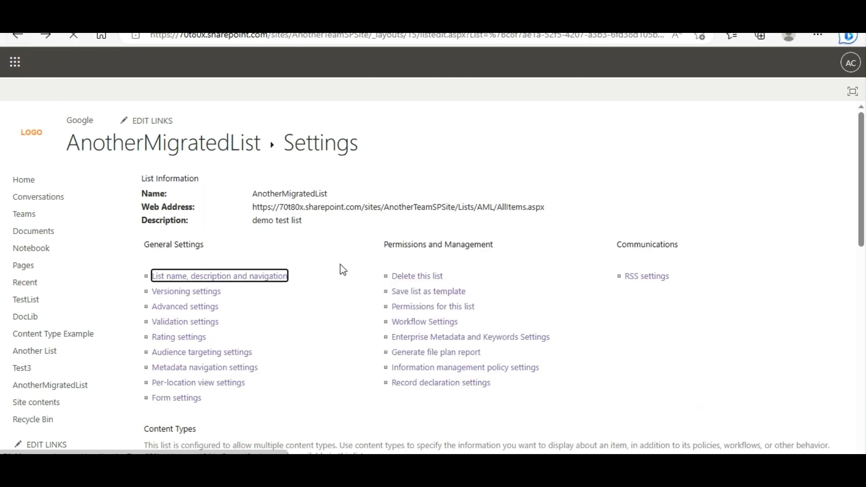
scroll(343, 269, "down", 8)
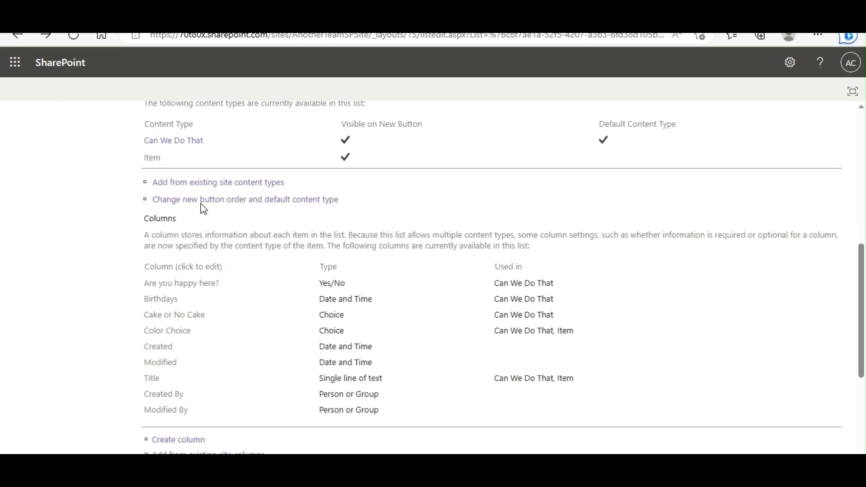
left_click(151, 164)
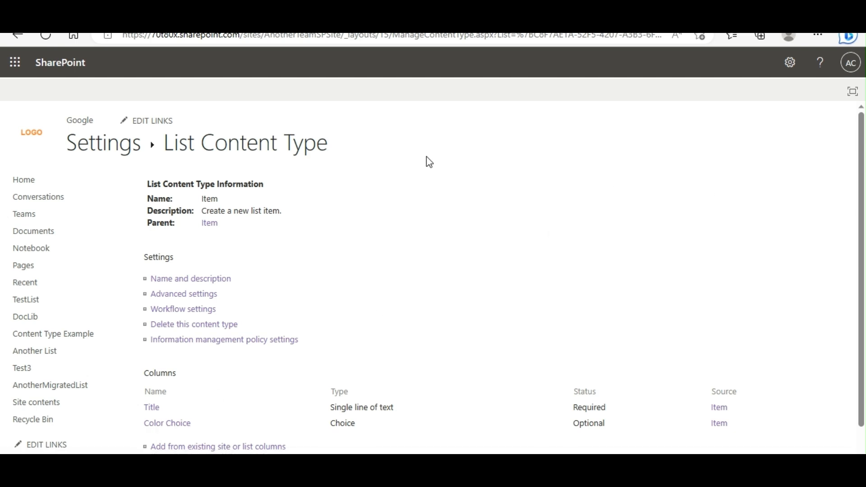
Step: Open the site content types gallery from Another Team SP Site's site settings
left_click(790, 70)
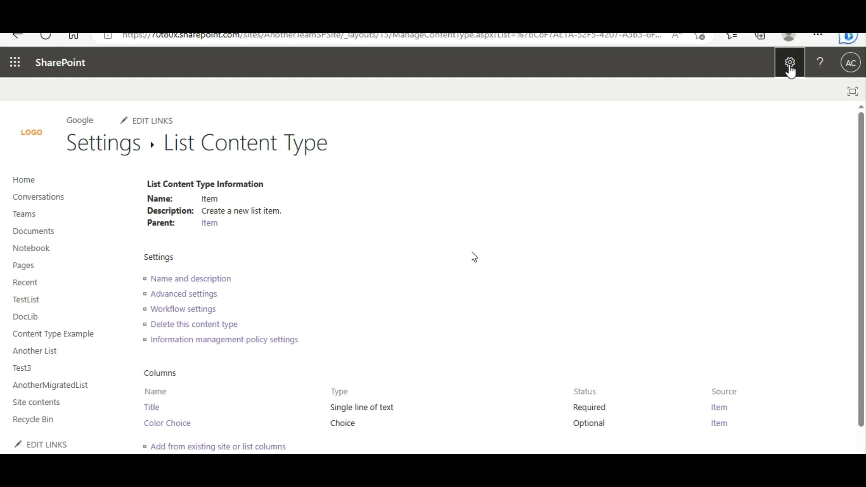
left_click(681, 194)
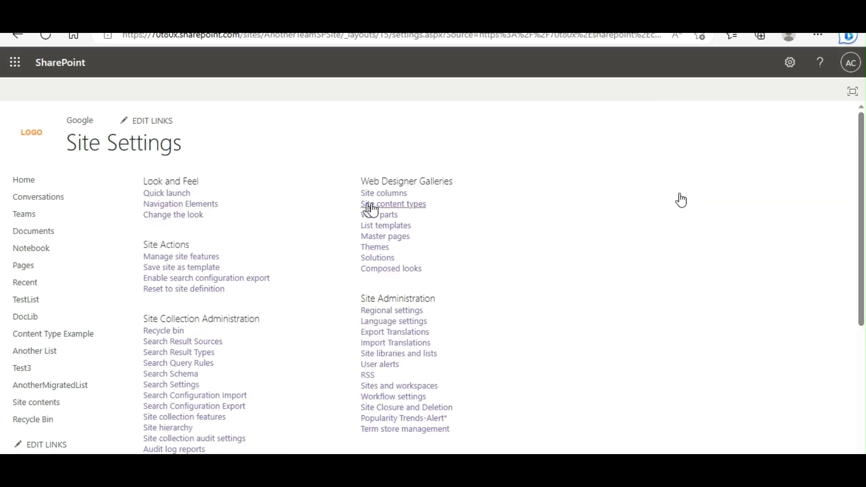
left_click(373, 207)
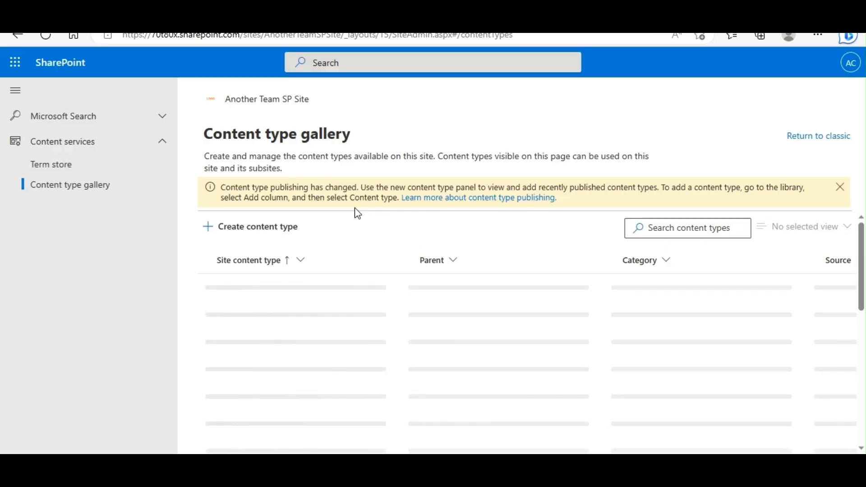
Step: Start a new site content type and choose List Content Types as its parent category
left_click(241, 235)
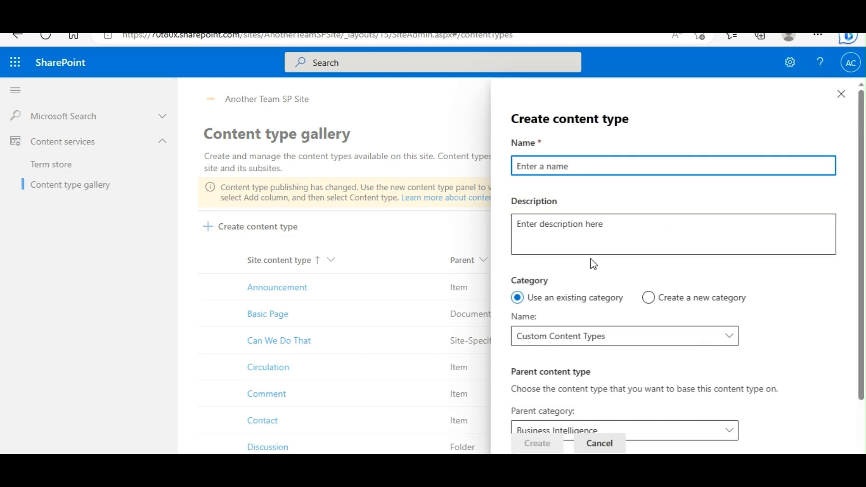
scroll(809, 308, "down", 2)
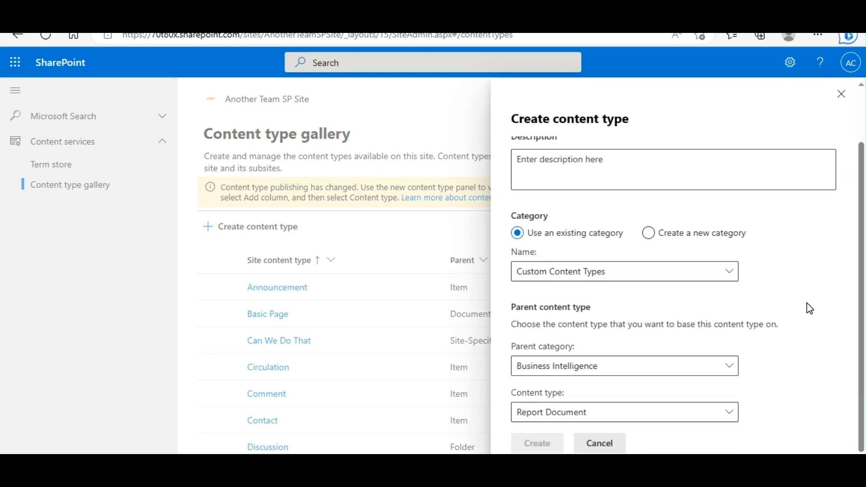
left_click(574, 375)
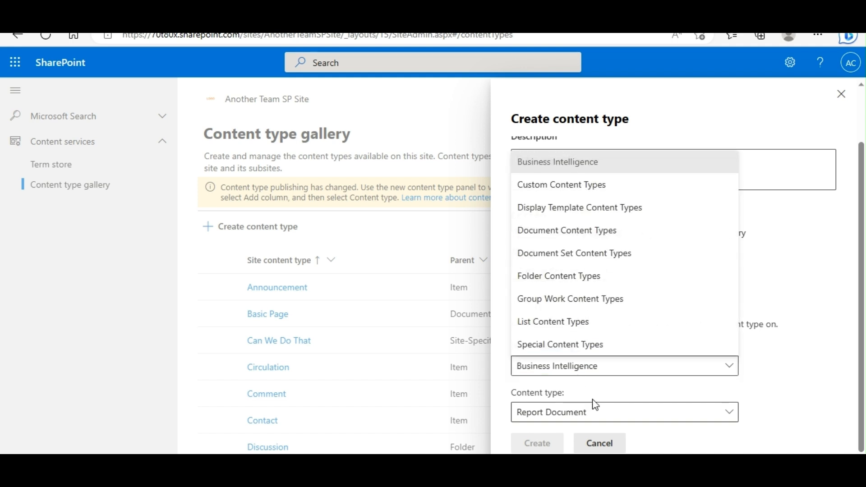
left_click(611, 415)
left_click(611, 417)
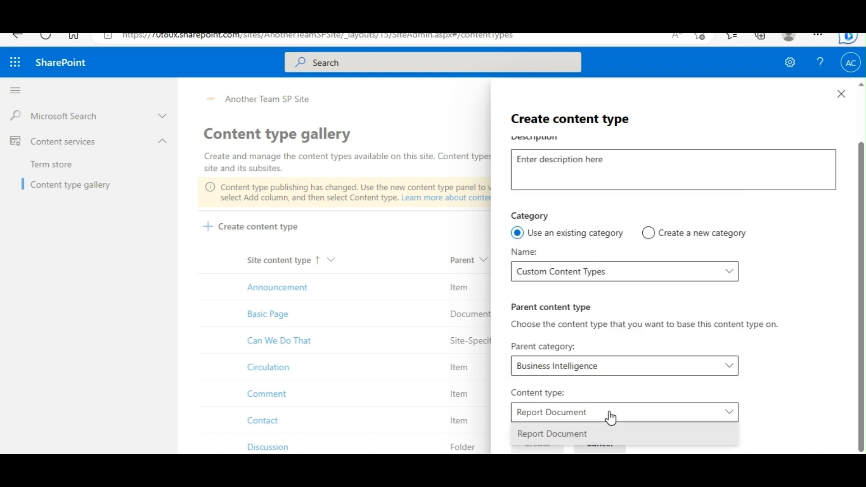
left_click(617, 271)
left_click(597, 374)
left_click(597, 375)
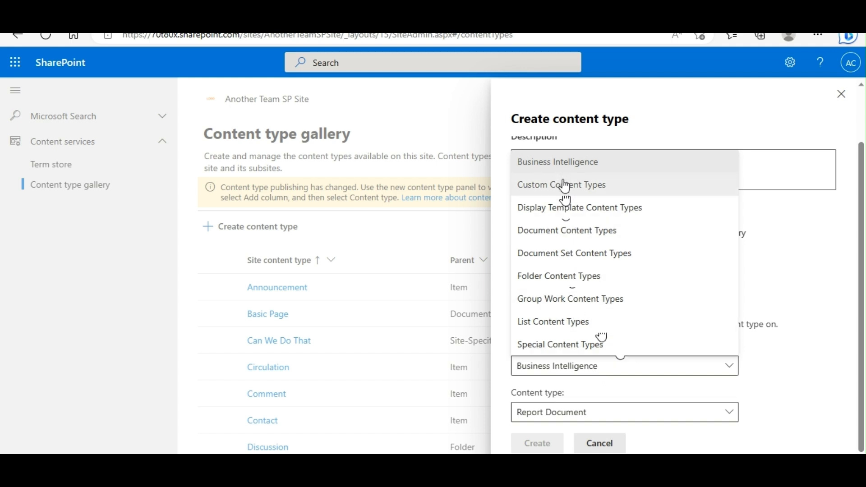
left_click(534, 326)
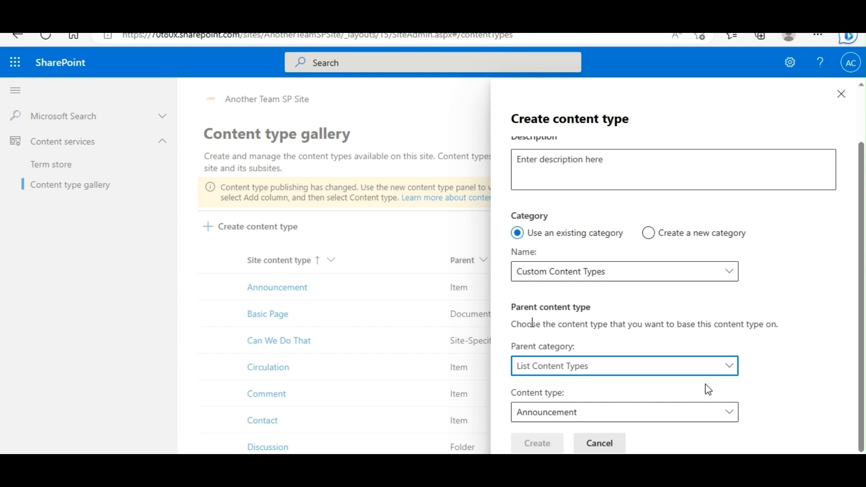
Step: Choose Item as the new content type's parent, and discard the content type without creating it
left_click(666, 413)
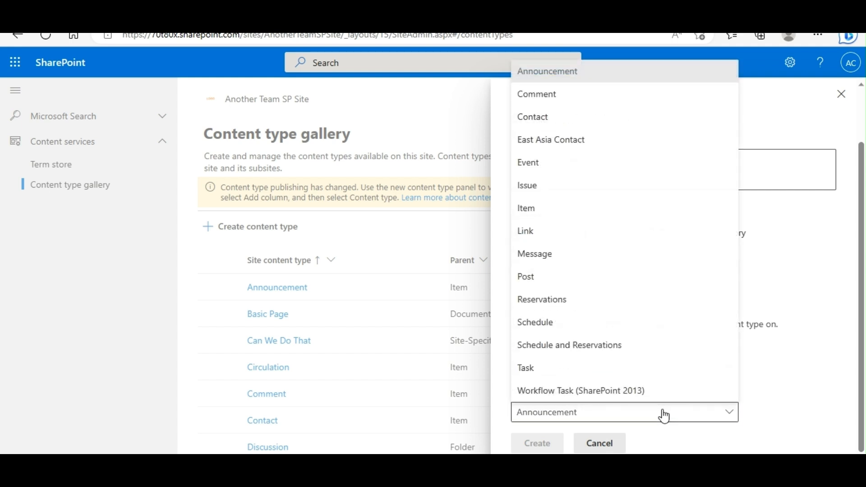
left_click(576, 210)
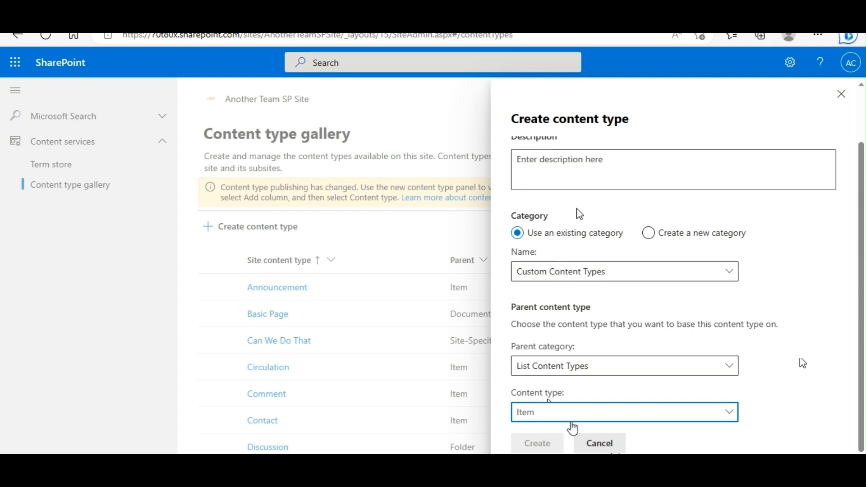
left_click(591, 444)
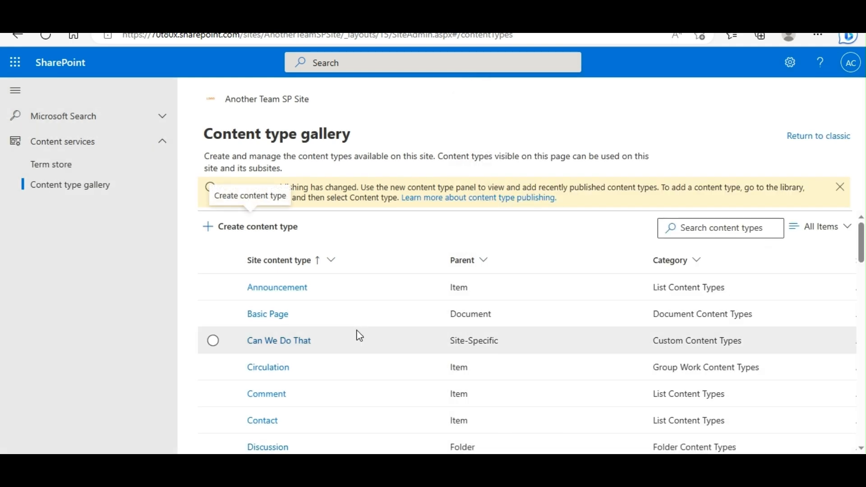
Step: Open the Item site content type from the gallery and apply its available update
scroll(313, 394, "down", 5)
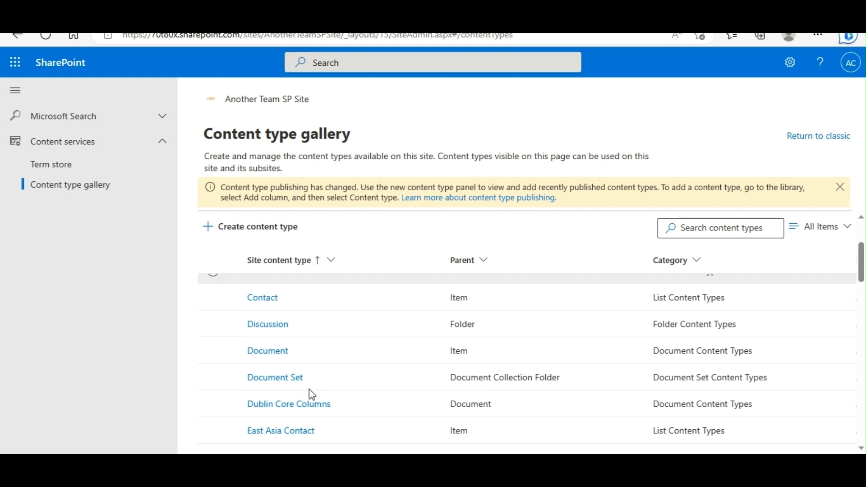
scroll(311, 394, "down", 3)
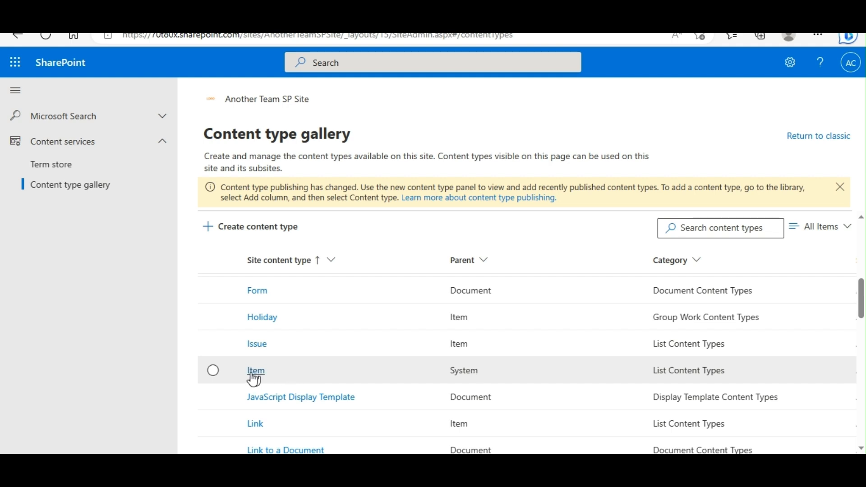
scroll(395, 363, "down", 3)
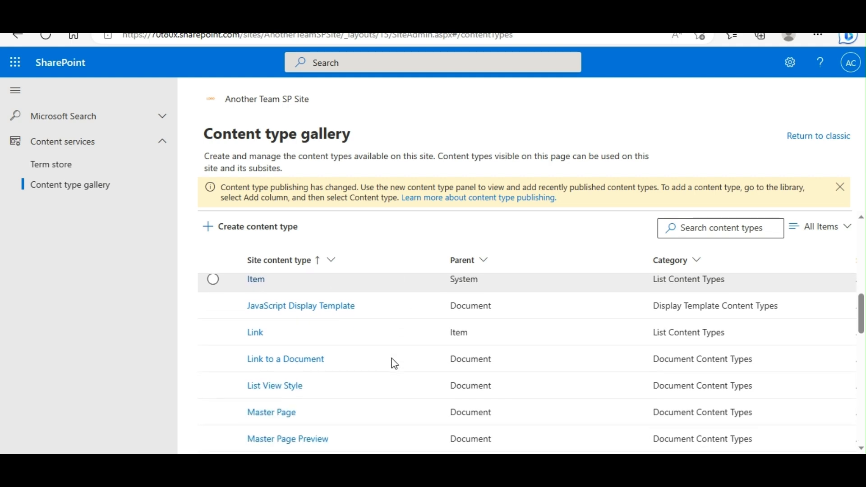
scroll(394, 363, "up", 3)
scroll(395, 363, "up", 5)
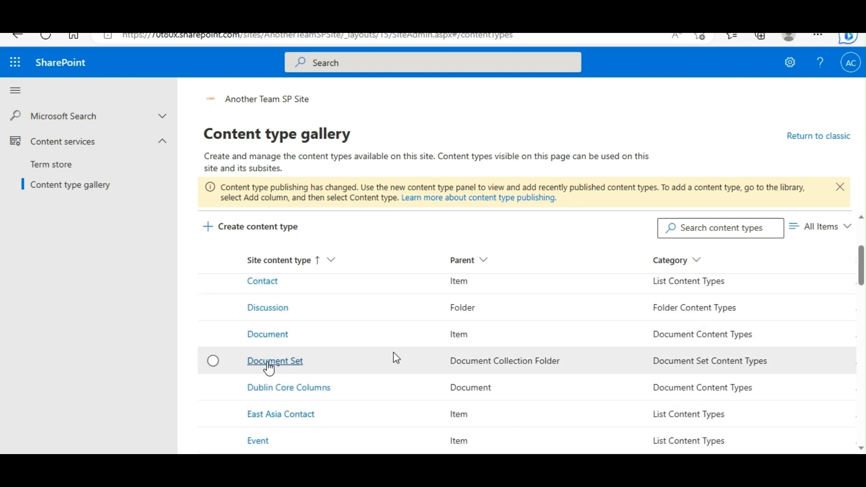
scroll(394, 361, "down", 5)
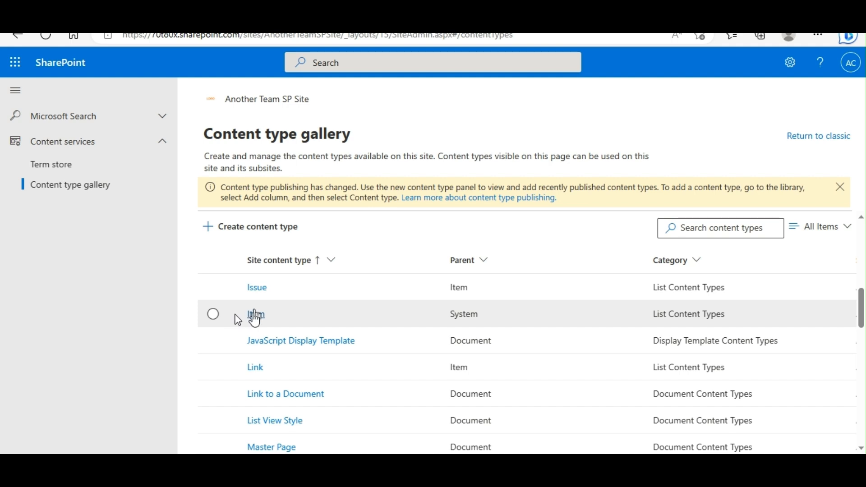
left_click(255, 317)
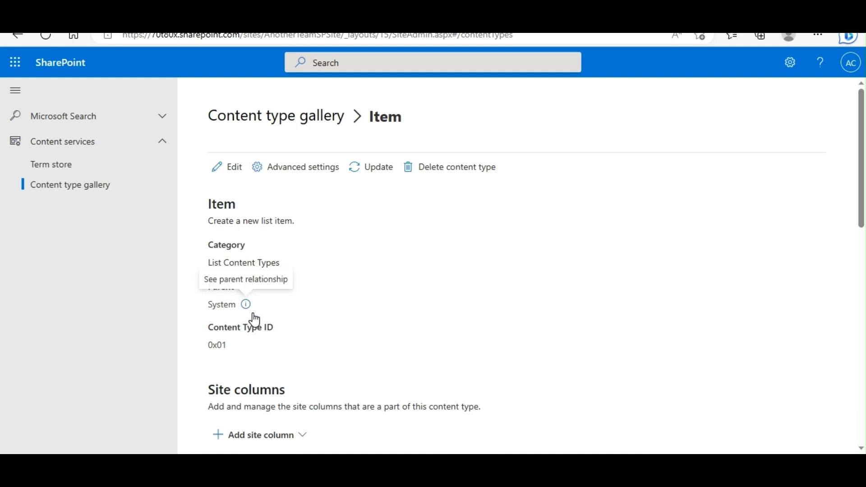
scroll(430, 321, "down", 2)
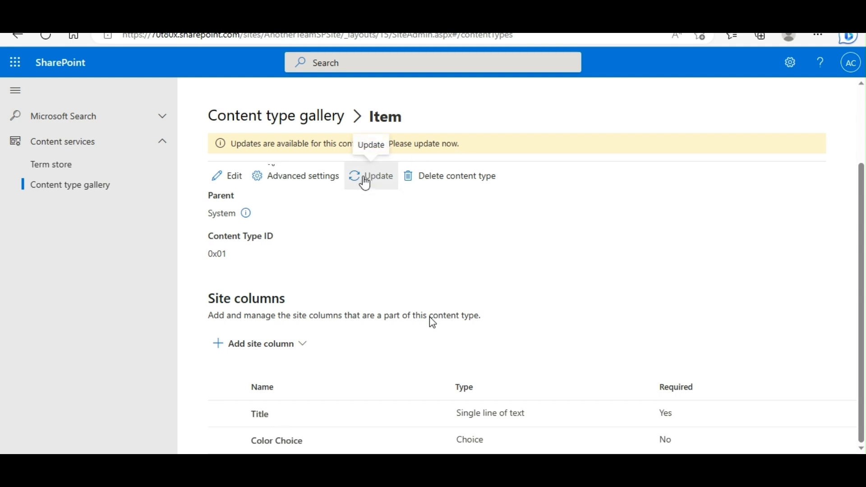
left_click(365, 180)
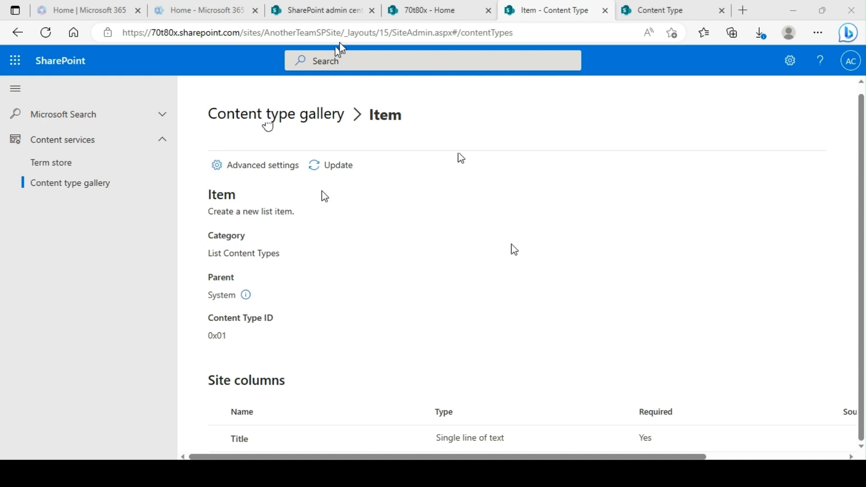
Step: Copy the Another Team SP Site address and load the site's home page in the Content Type browser tab
left_click_drag(341, 33, 123, 35)
key("ctrl+c")
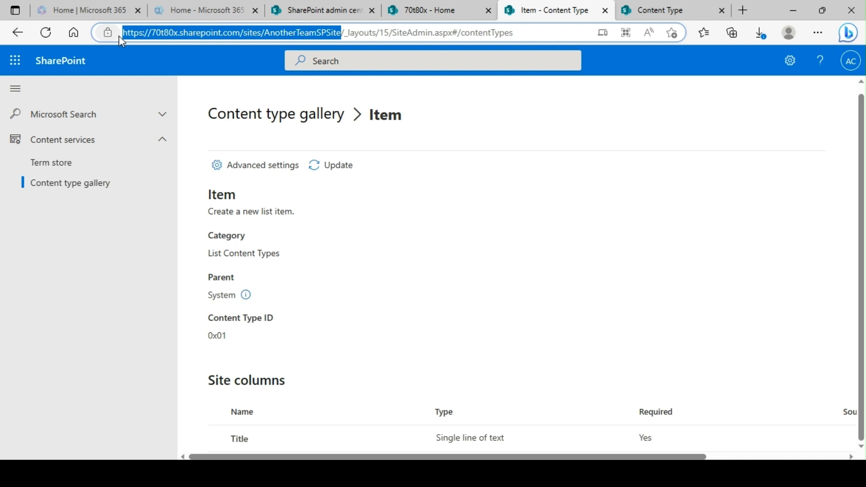
left_click(643, 9)
left_click(391, 39)
key("ctrl+v")
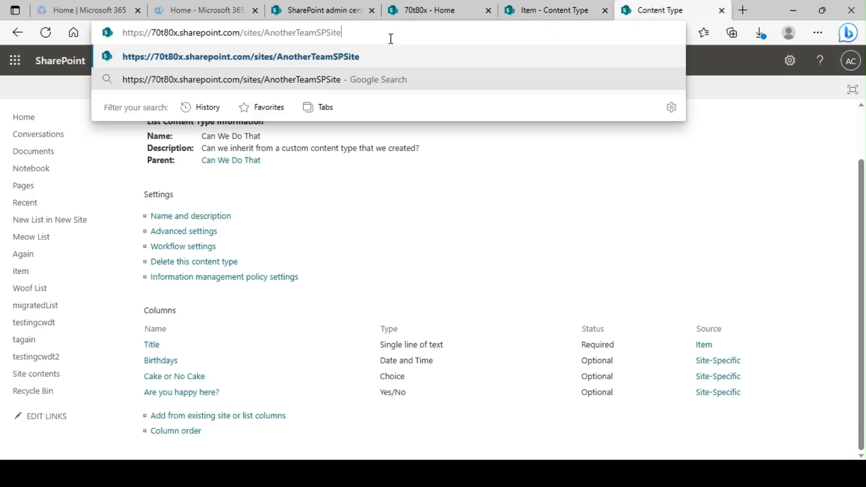
key("Return")
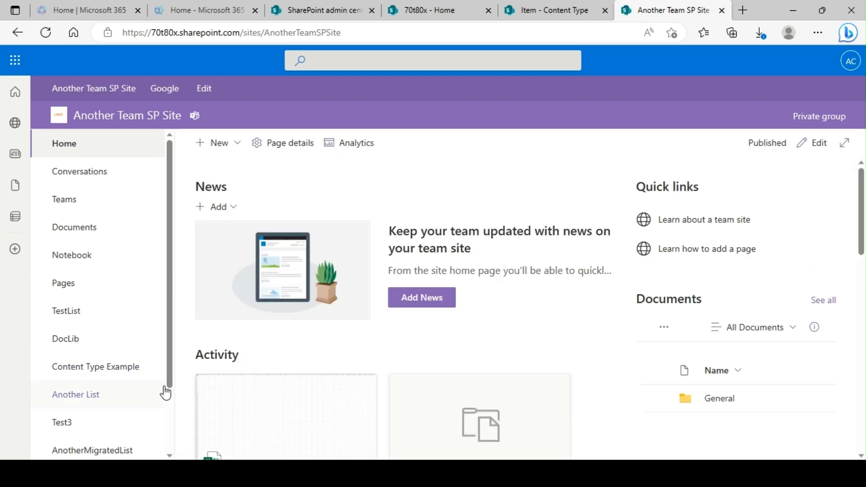
Step: Open the list settings of AnotherMigratedList and examine its columns and which content types use them
scroll(170, 402, "down", 2)
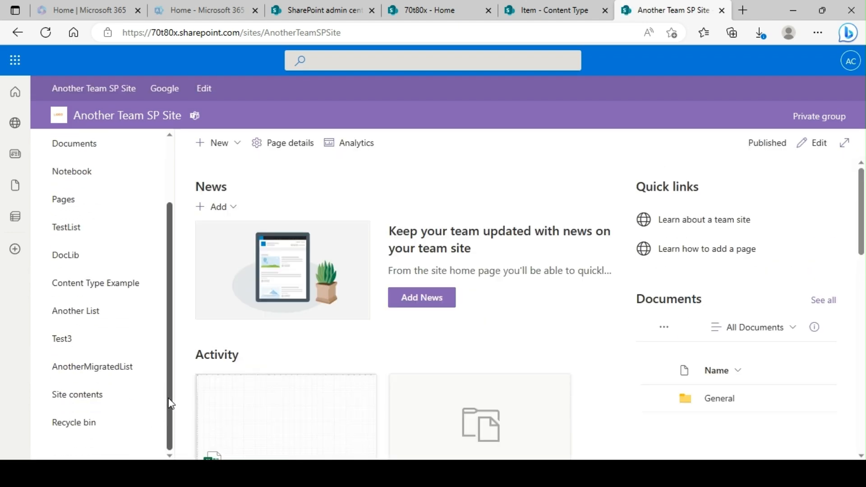
left_click(107, 366)
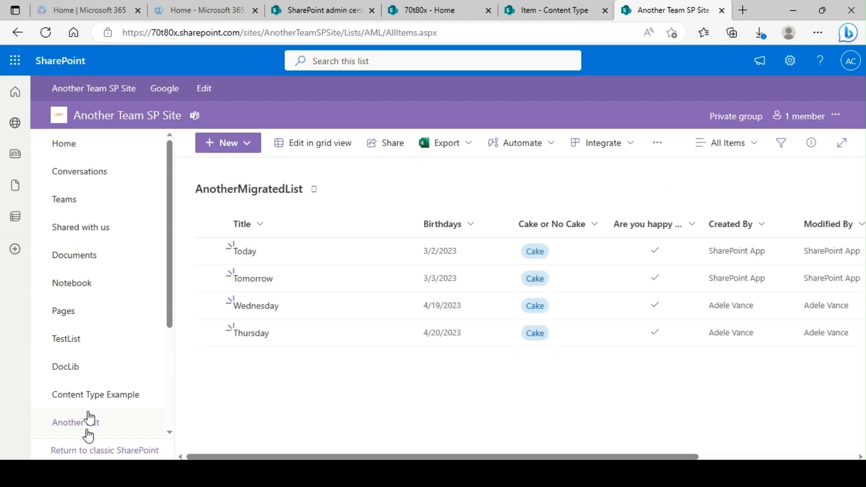
scroll(174, 355, "down", 1)
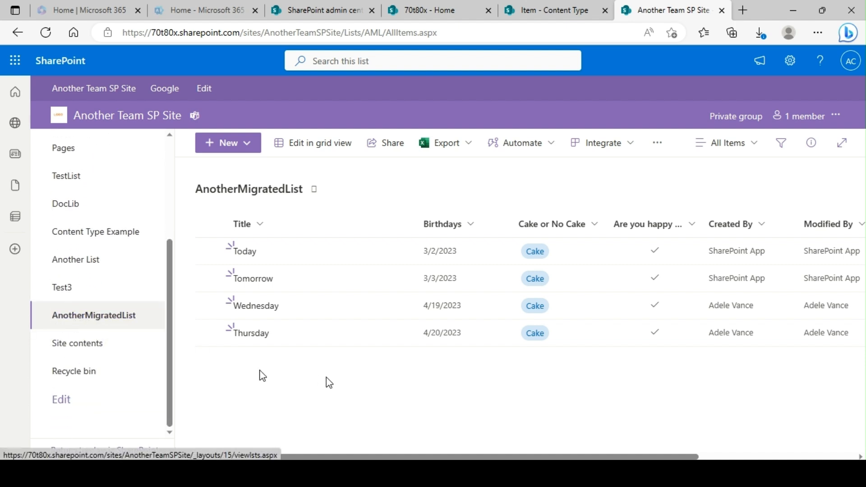
left_click(795, 68)
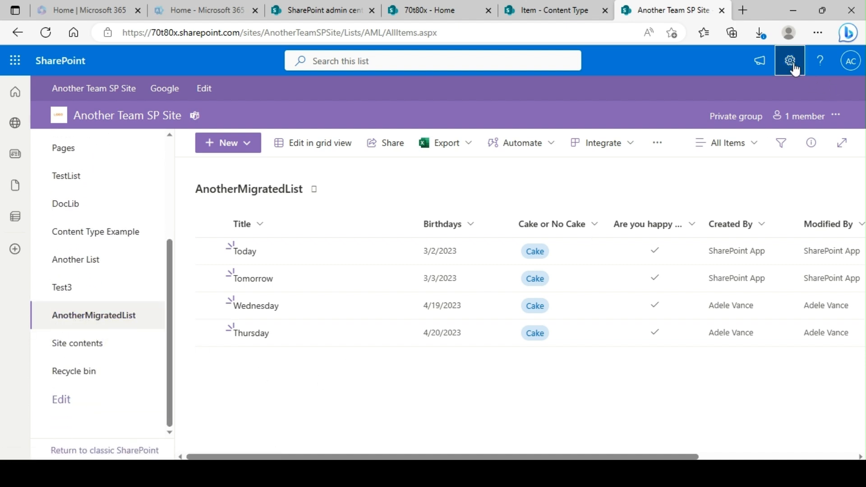
left_click(693, 197)
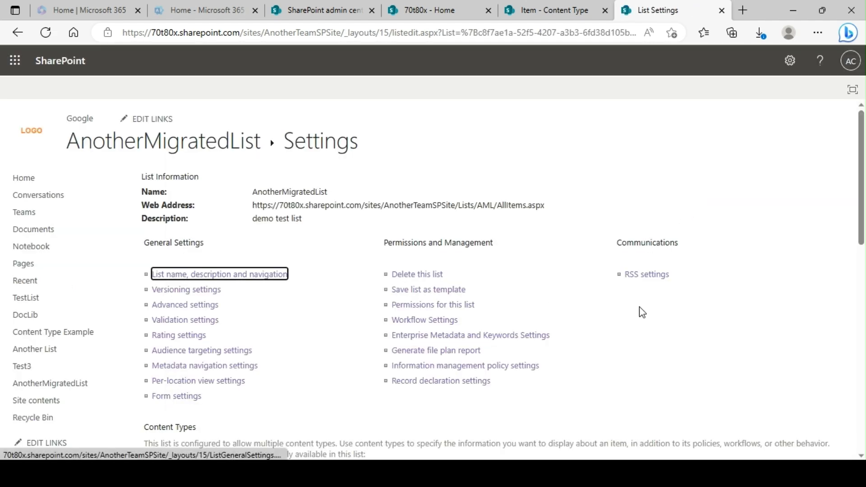
scroll(640, 311, "down", 8)
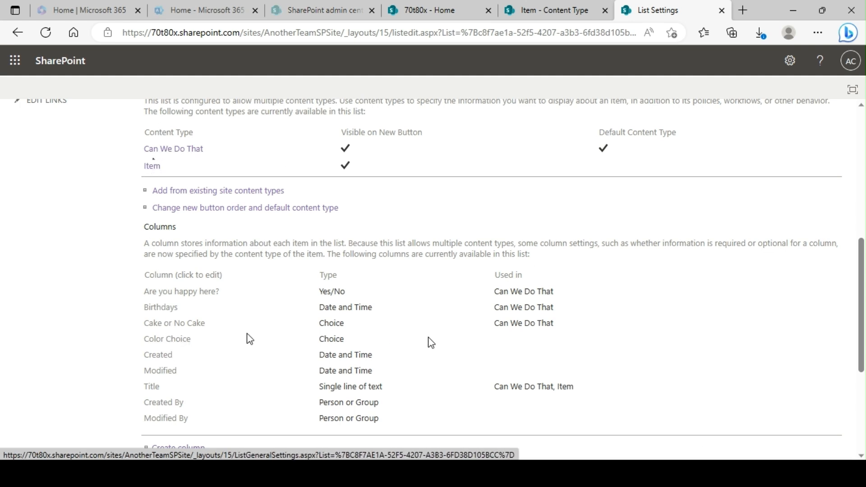
left_click_drag(380, 342, 144, 272)
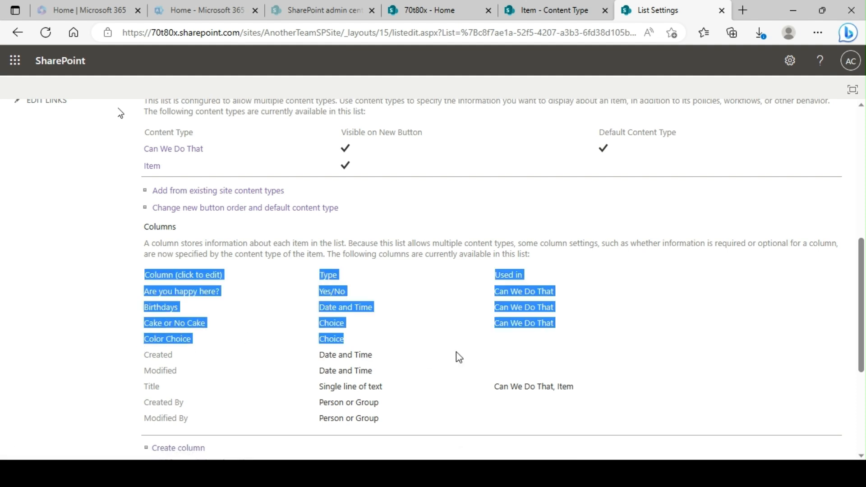
left_click(512, 344)
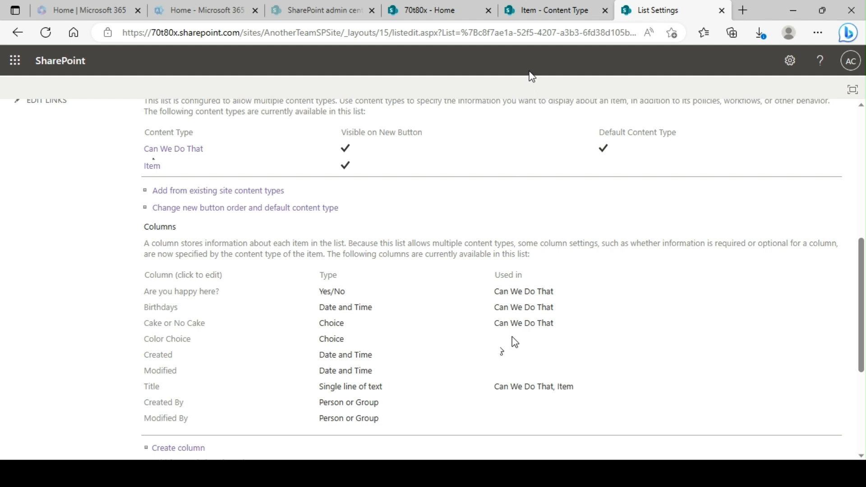
Step: Open the Can We Do That site content type from the content type gallery and examine its site columns
left_click(532, 11)
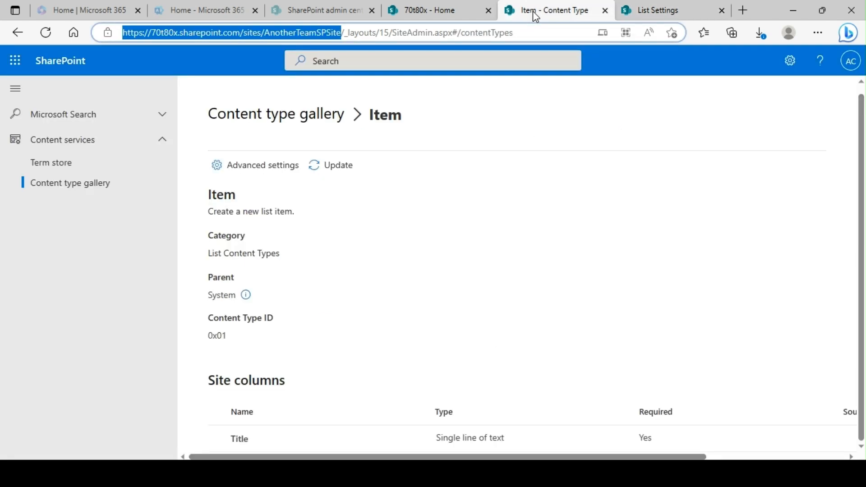
left_click(287, 121)
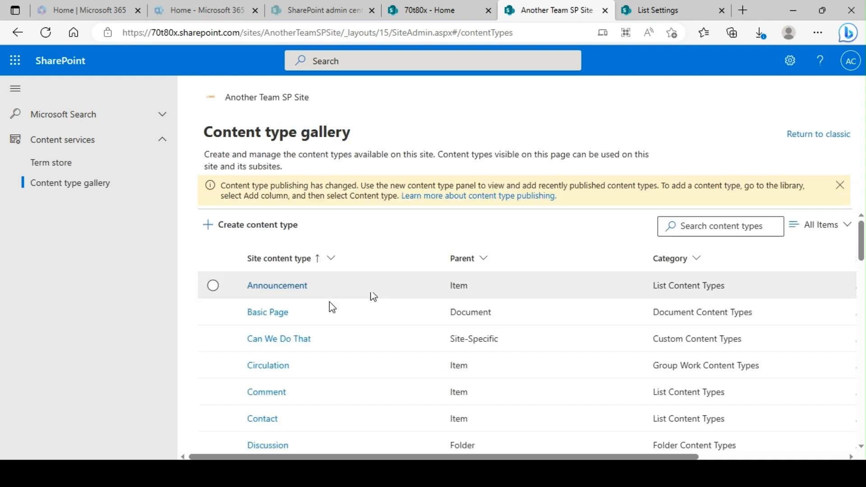
left_click(265, 343)
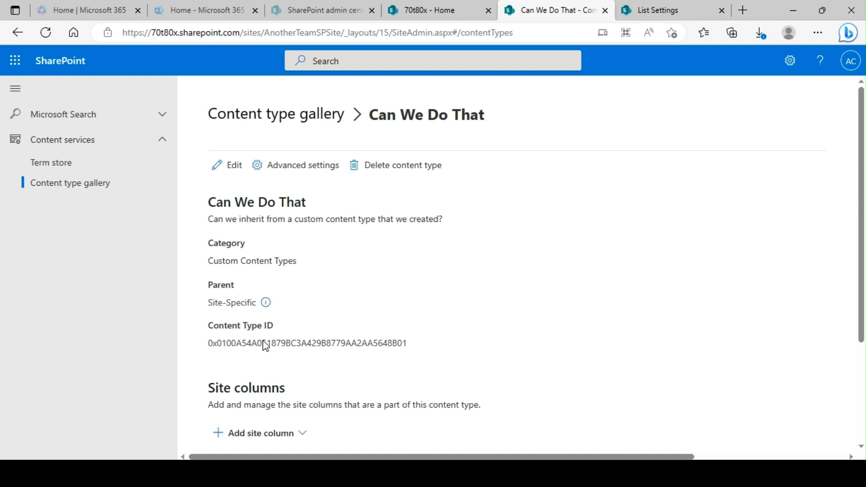
scroll(517, 334, "down", 3)
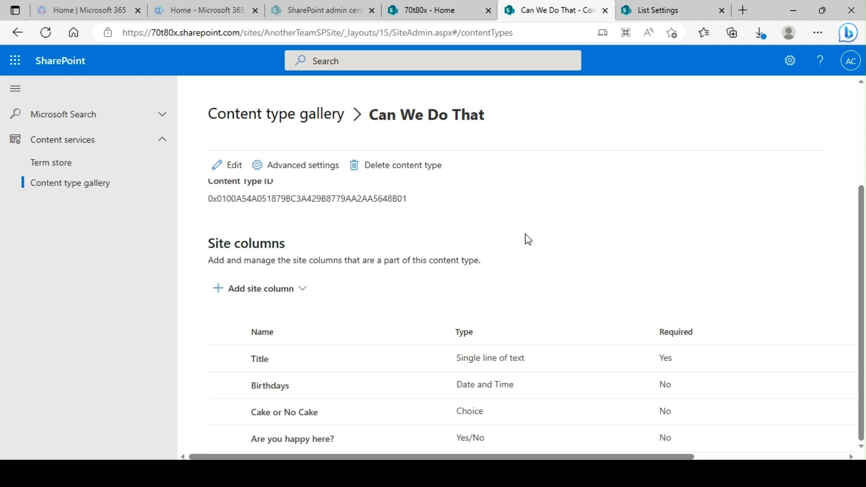
scroll(528, 239, "up", 2)
scroll(528, 239, "down", 2)
Step: Delete the Color Choice column from AnotherMigratedList through its list settings
left_click(663, 10)
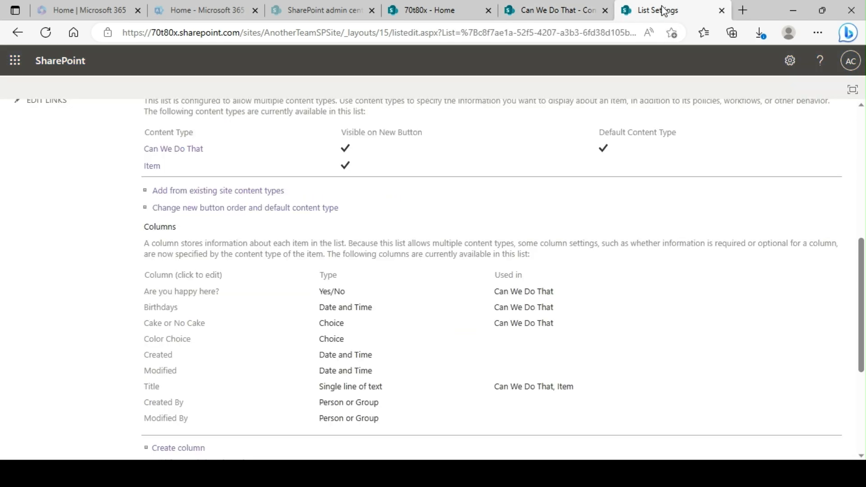
scroll(471, 289, "up", 8)
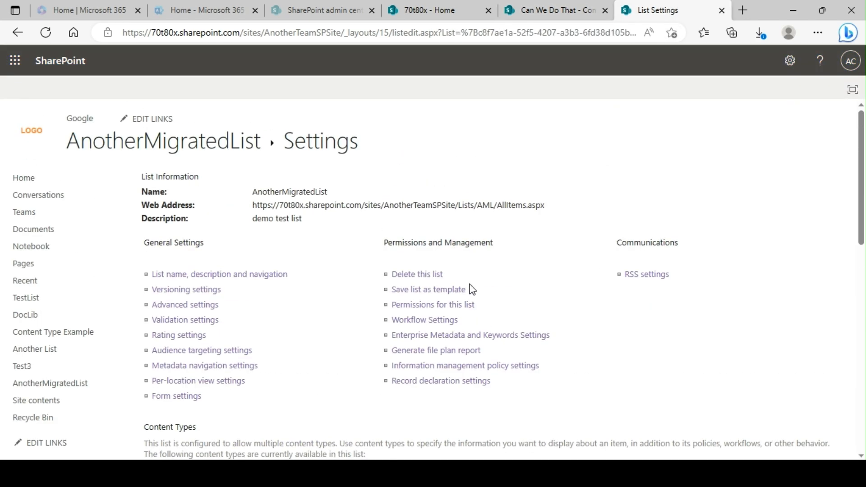
scroll(364, 321, "down", 10)
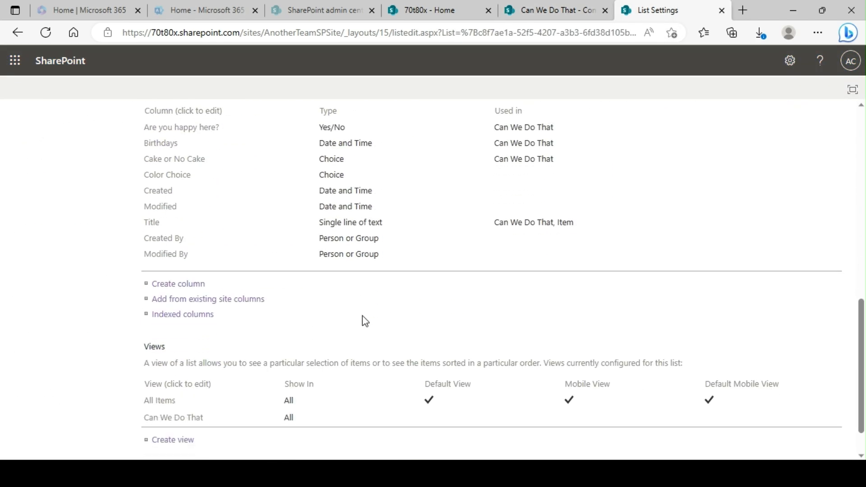
scroll(236, 183, "up", 3)
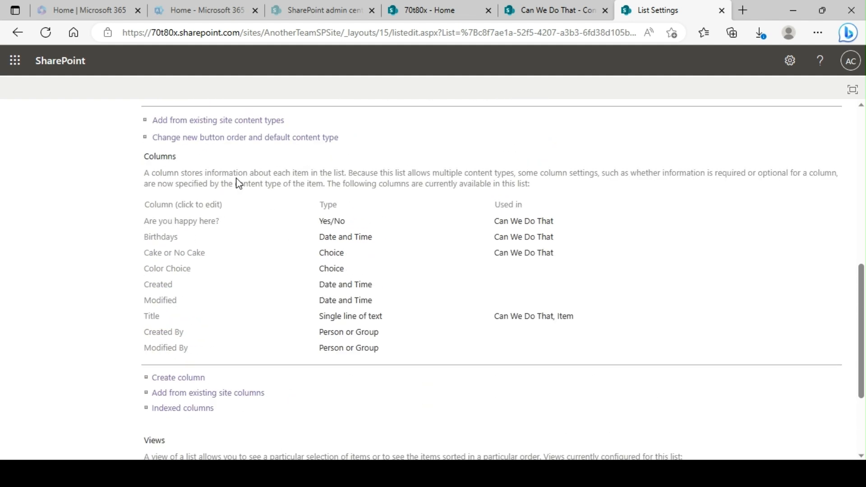
left_click(151, 268)
left_click(180, 272)
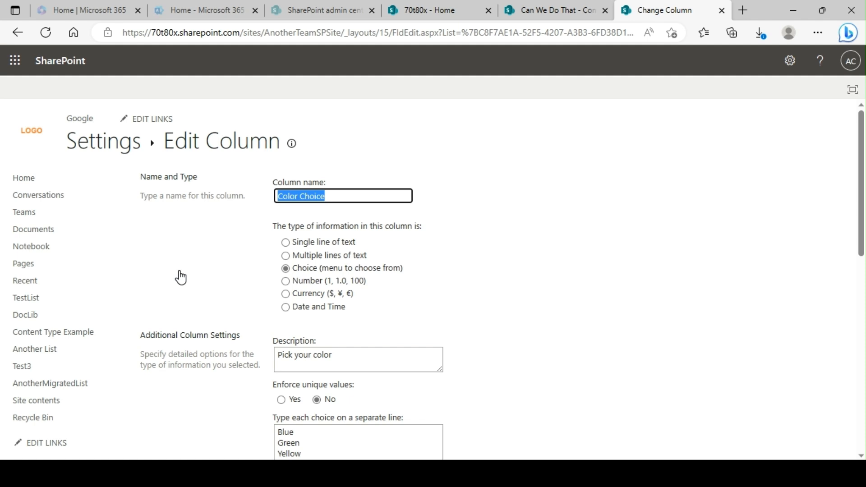
scroll(546, 266, "down", 5)
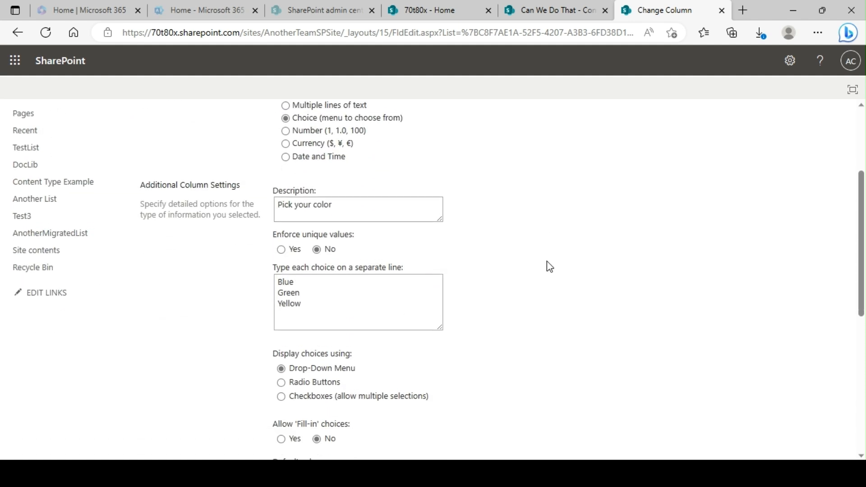
scroll(550, 266, "down", 6)
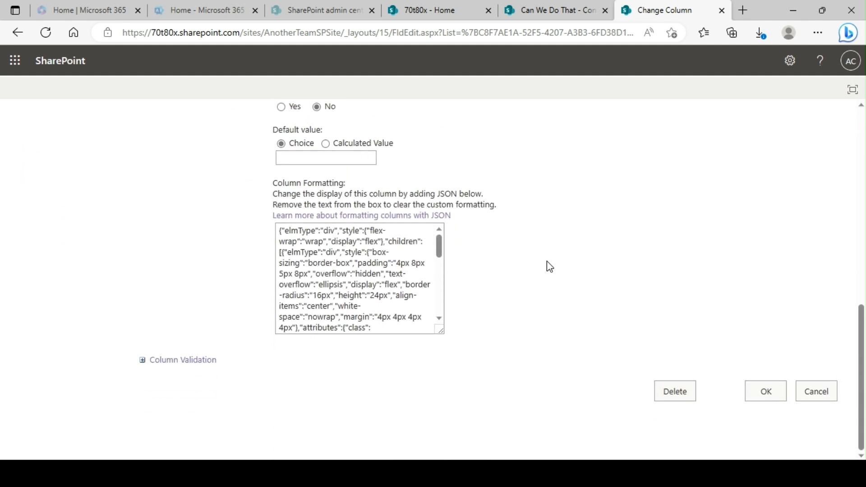
left_click(680, 397)
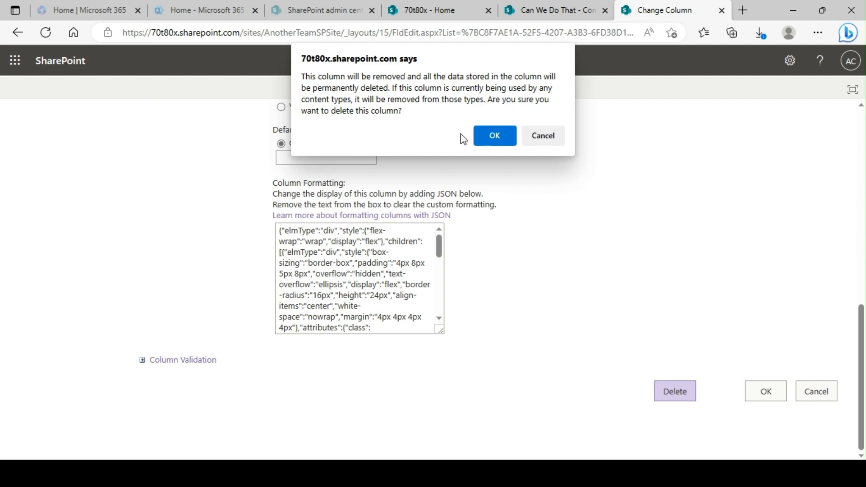
left_click(493, 136)
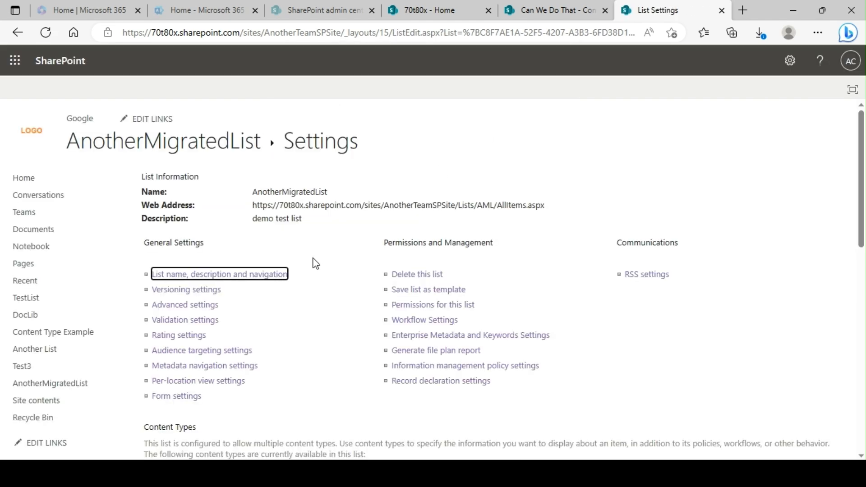
Step: Review the columns remaining in the list settings and return to the AnotherMigratedList items
scroll(291, 321, "down", 7)
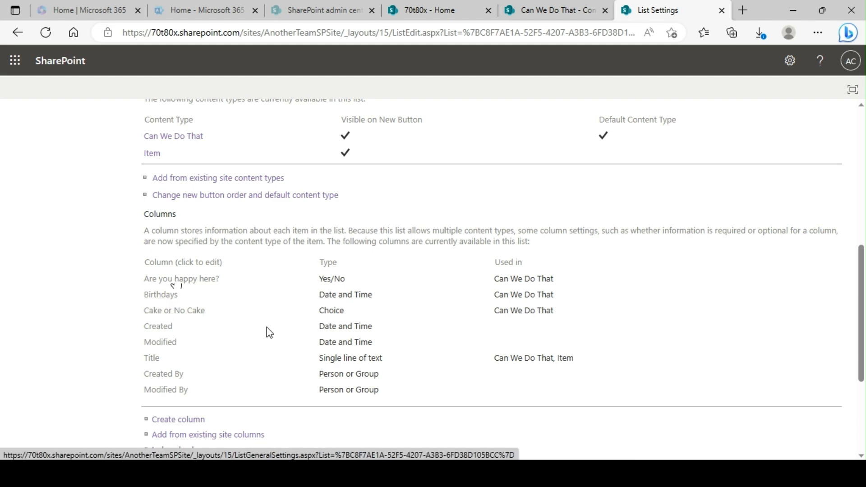
scroll(267, 327, "up", 10)
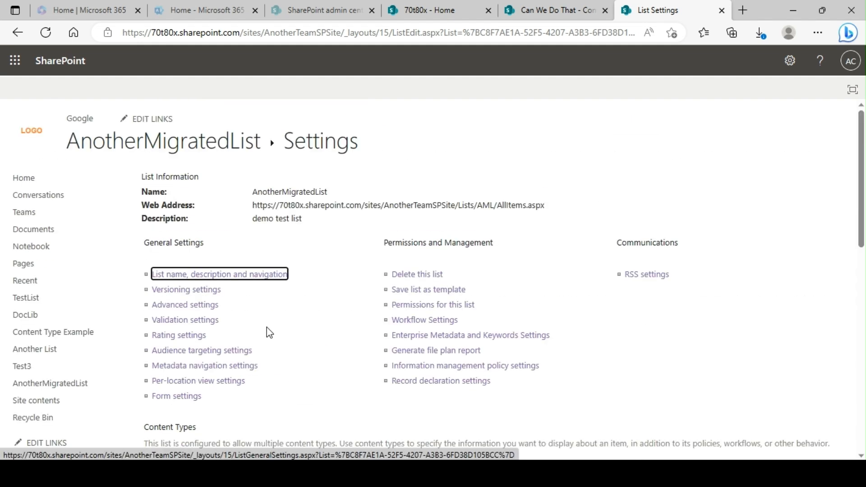
left_click(194, 140)
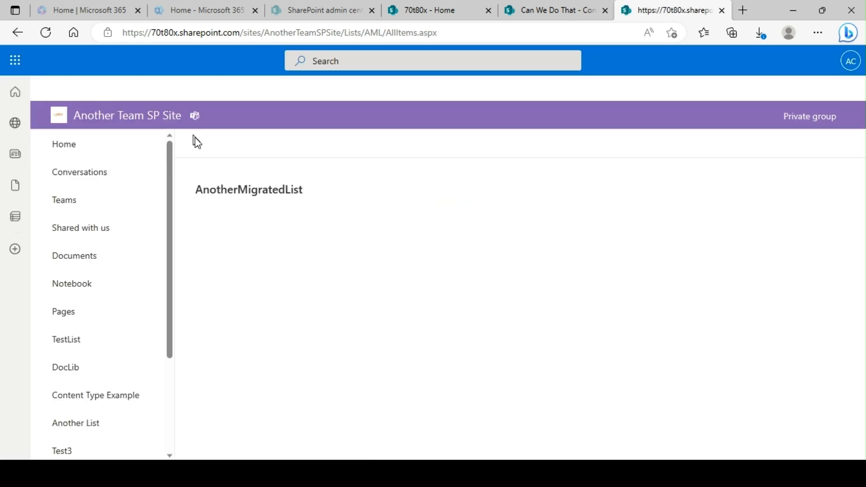